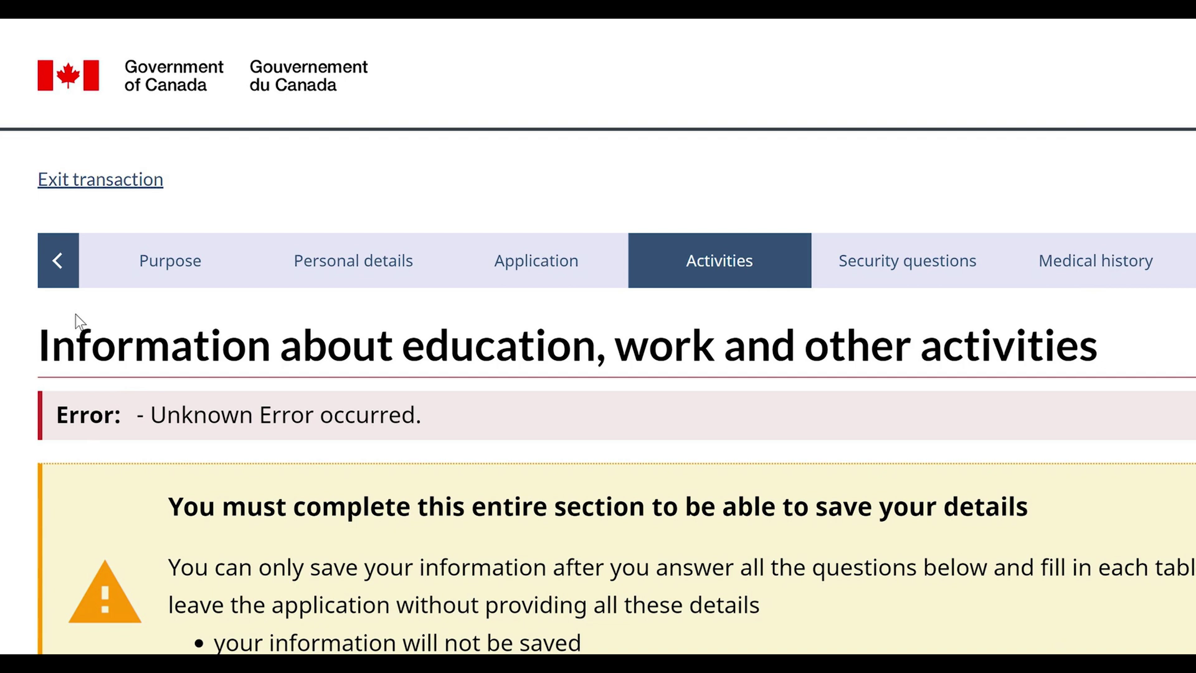
Answer No to the post-secondary education question
scroll(233, 527, "down", 3)
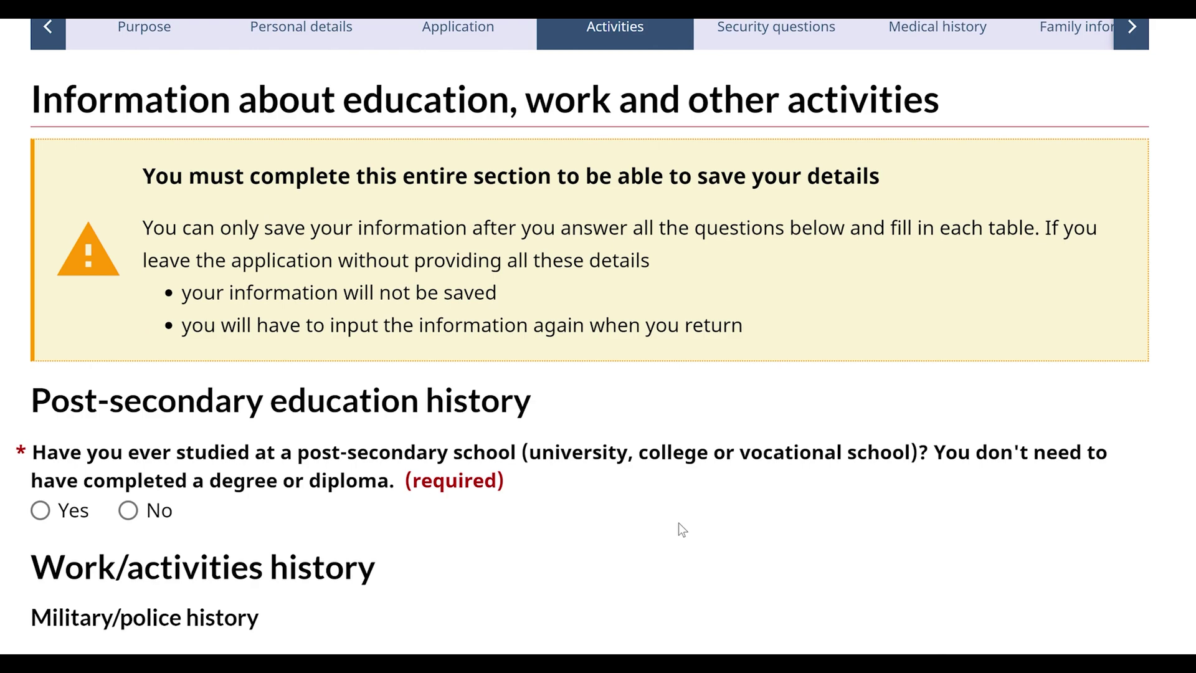
scroll(678, 522, "down", 2)
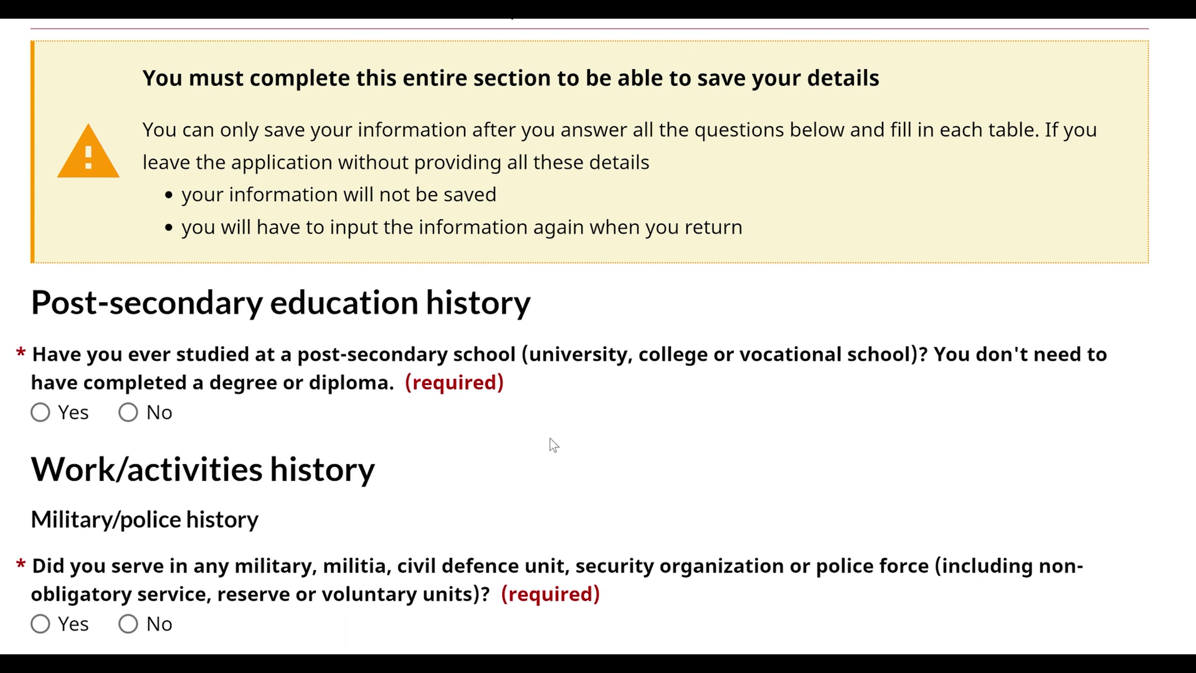
scroll(554, 445, "up", 5)
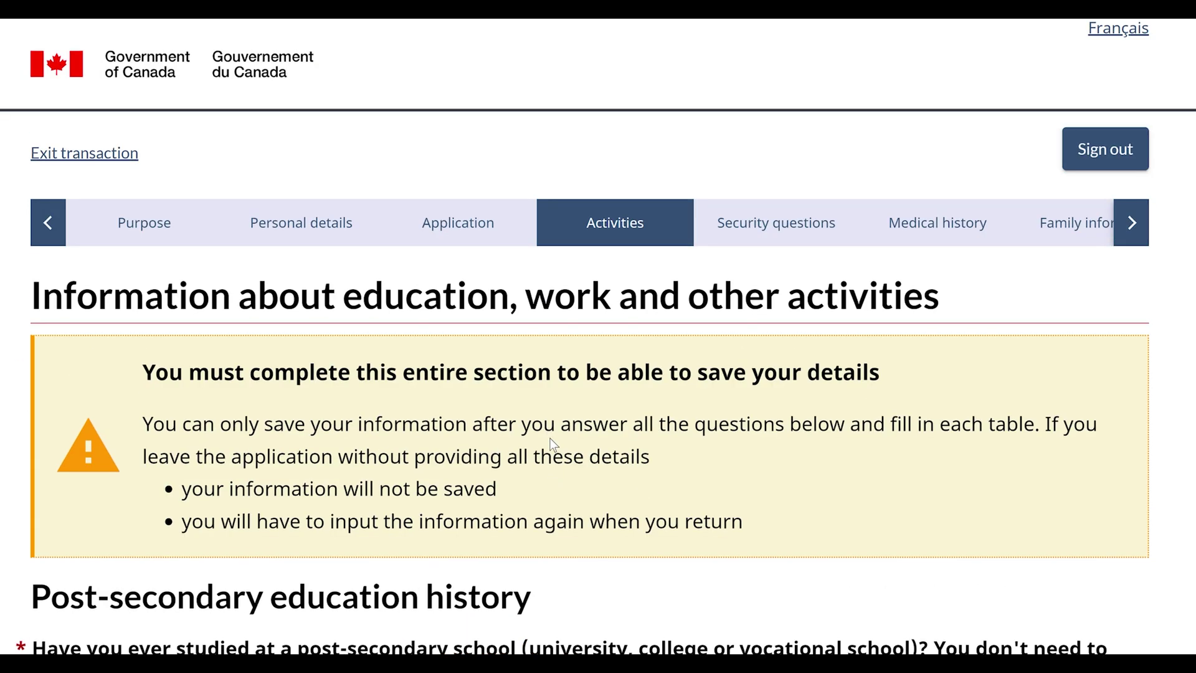
scroll(553, 444, "down", 3)
scroll(553, 444, "down", 2)
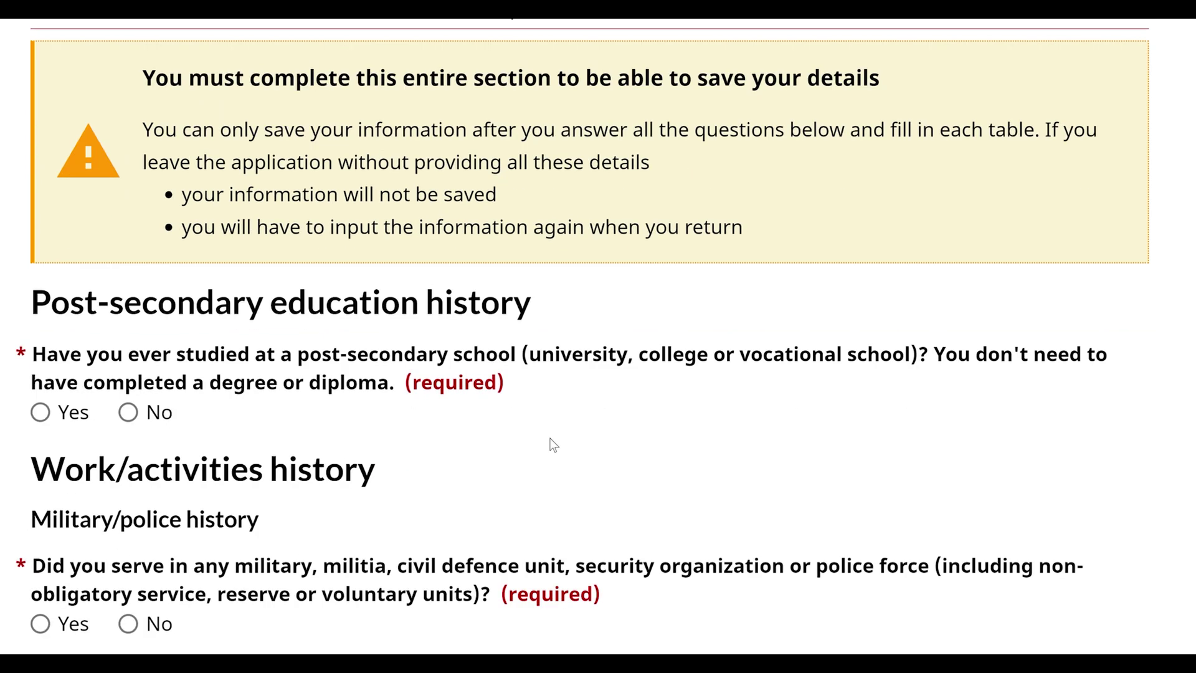
scroll(553, 444, "down", 2)
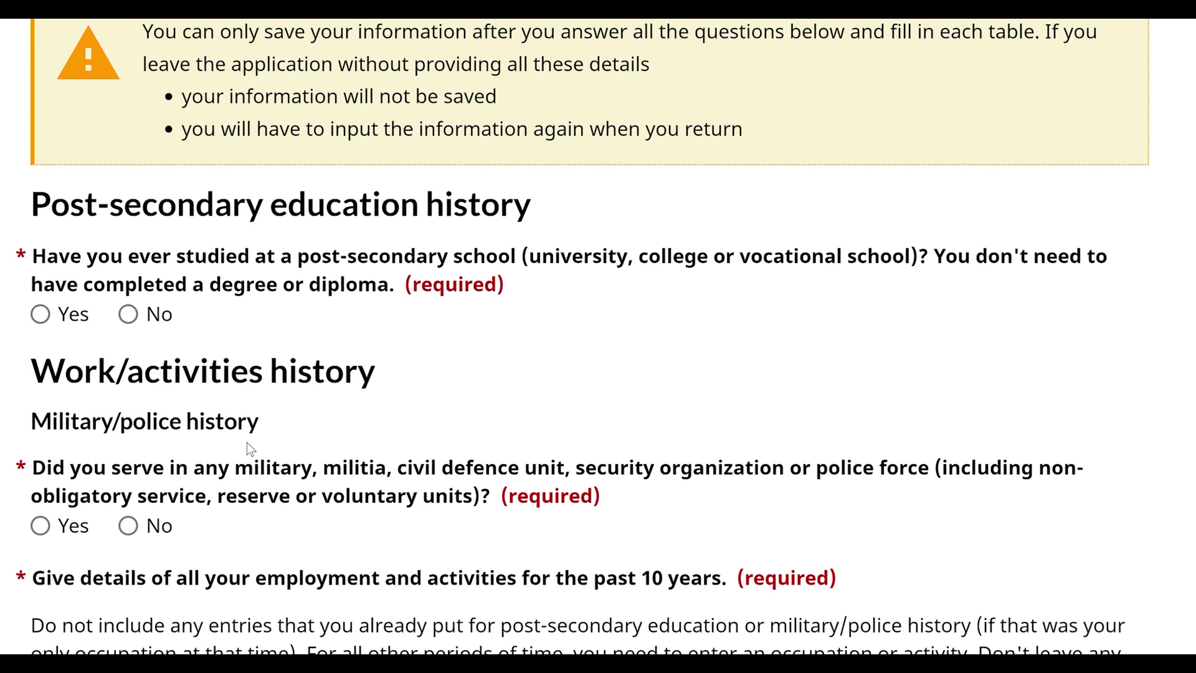
scroll(444, 455, "up", 1)
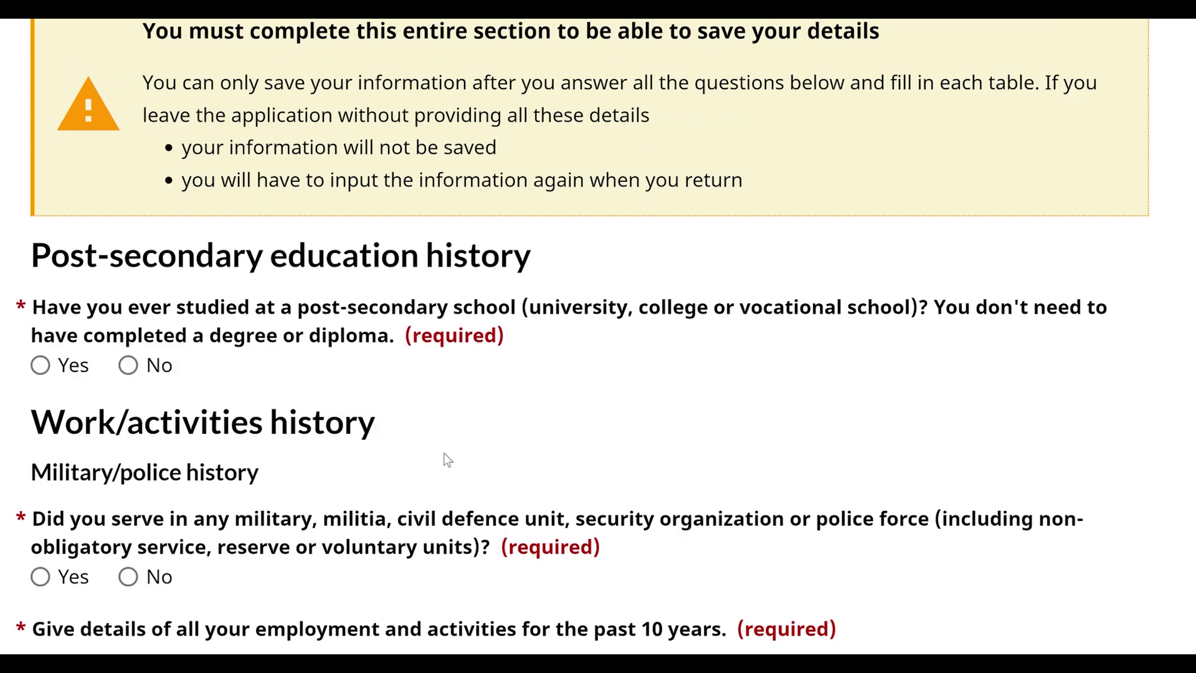
scroll(448, 460, "up", 4)
scroll(448, 460, "down", 2)
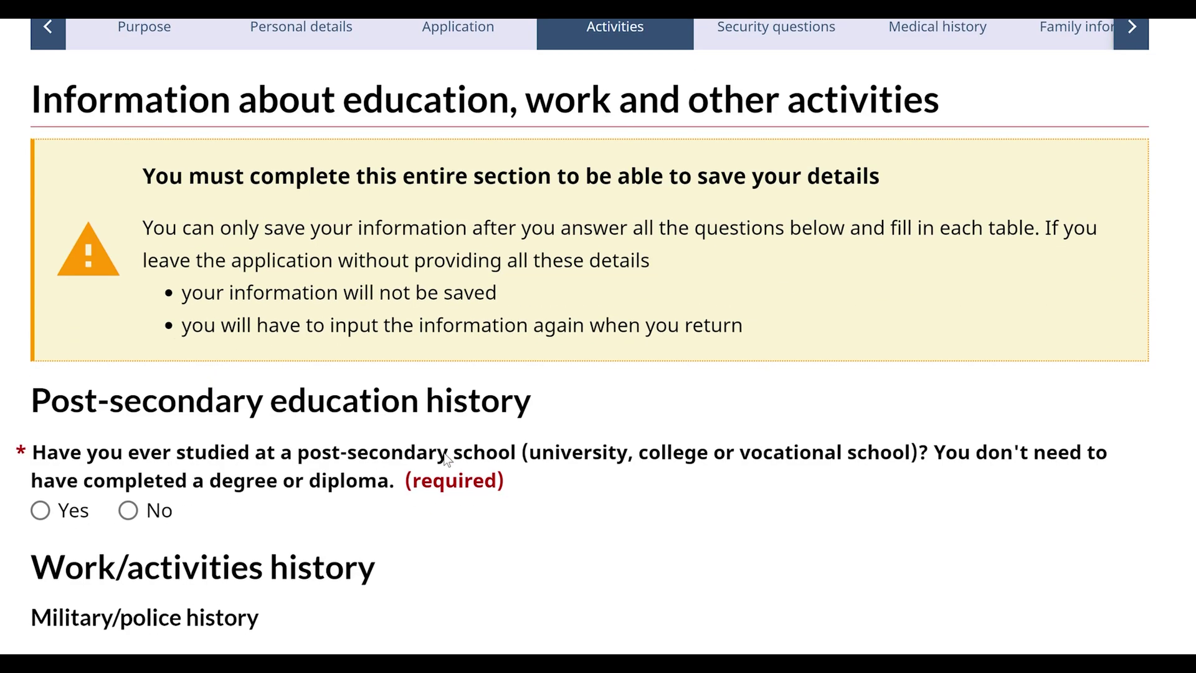
scroll(453, 460, "down", 2)
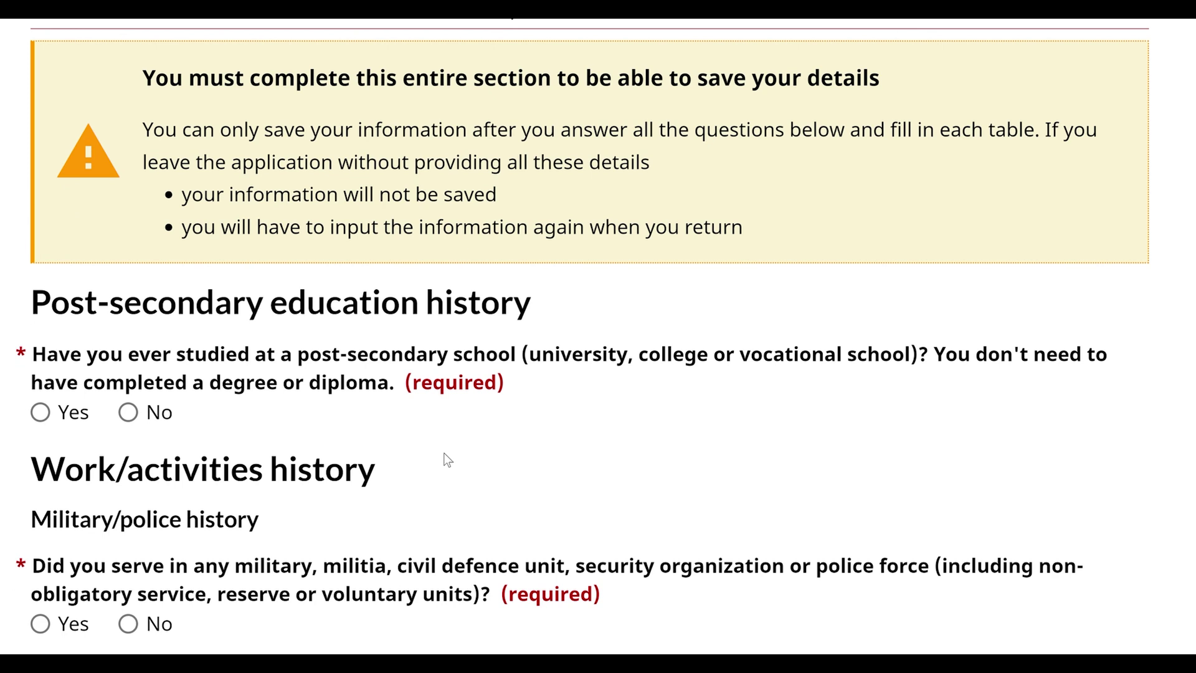
scroll(426, 439, "down", 2)
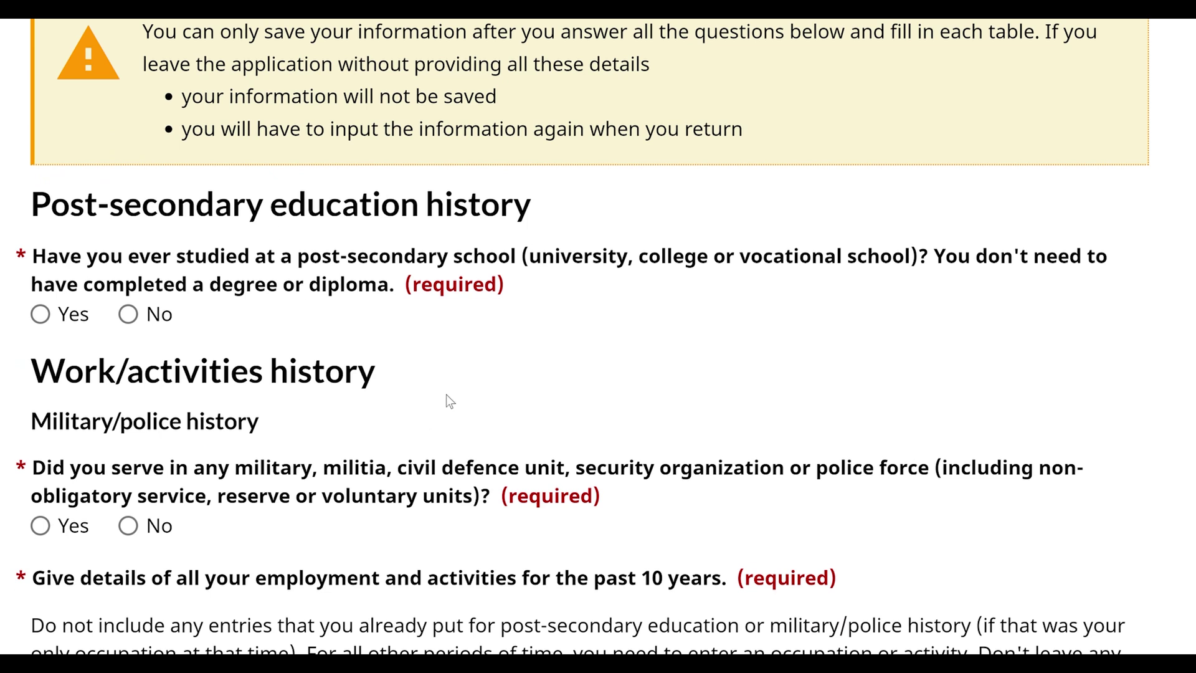
scroll(416, 516, "down", 2)
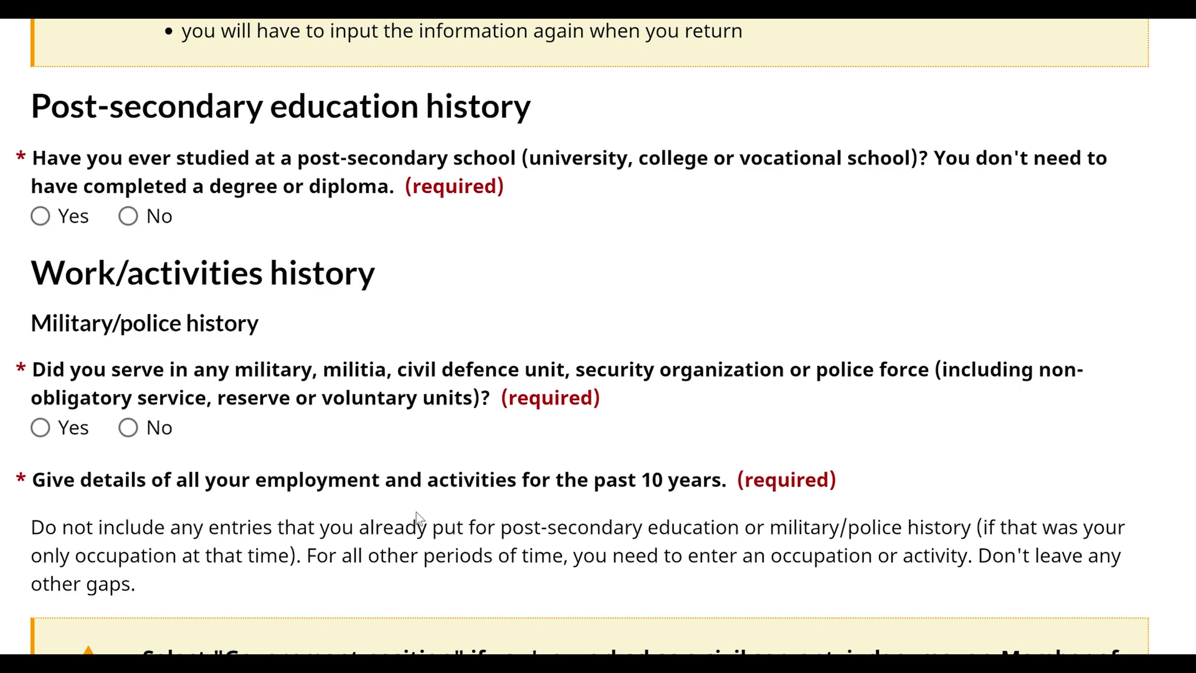
scroll(417, 514, "up", 5)
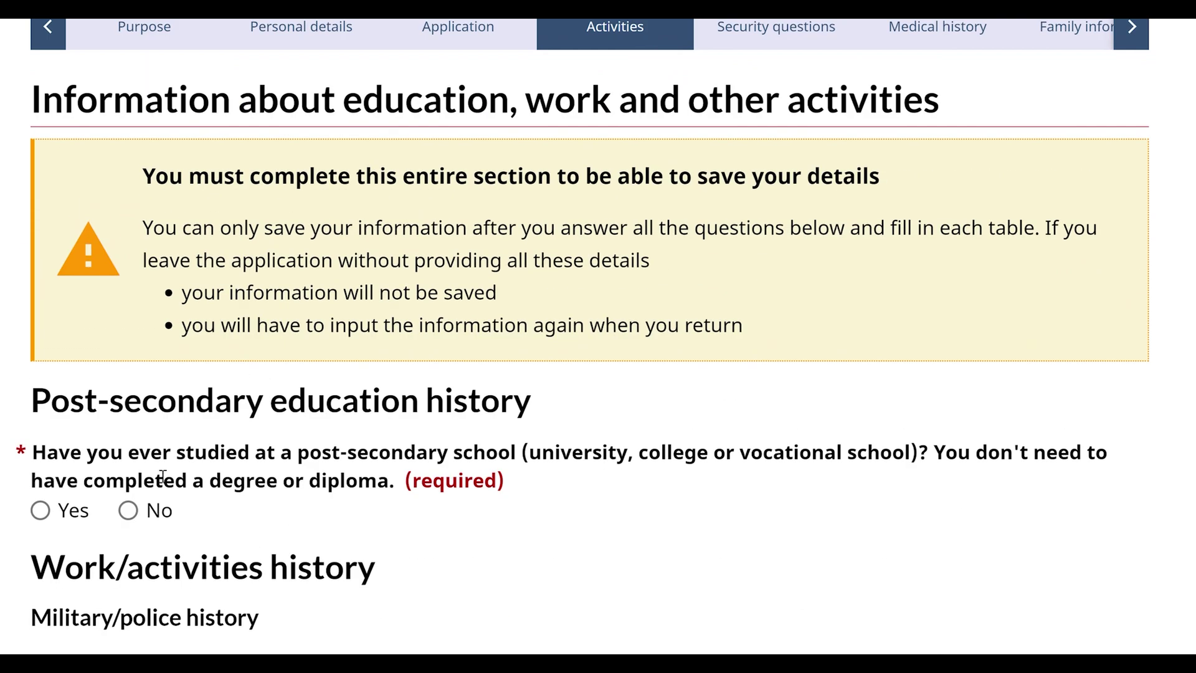
left_click(128, 511)
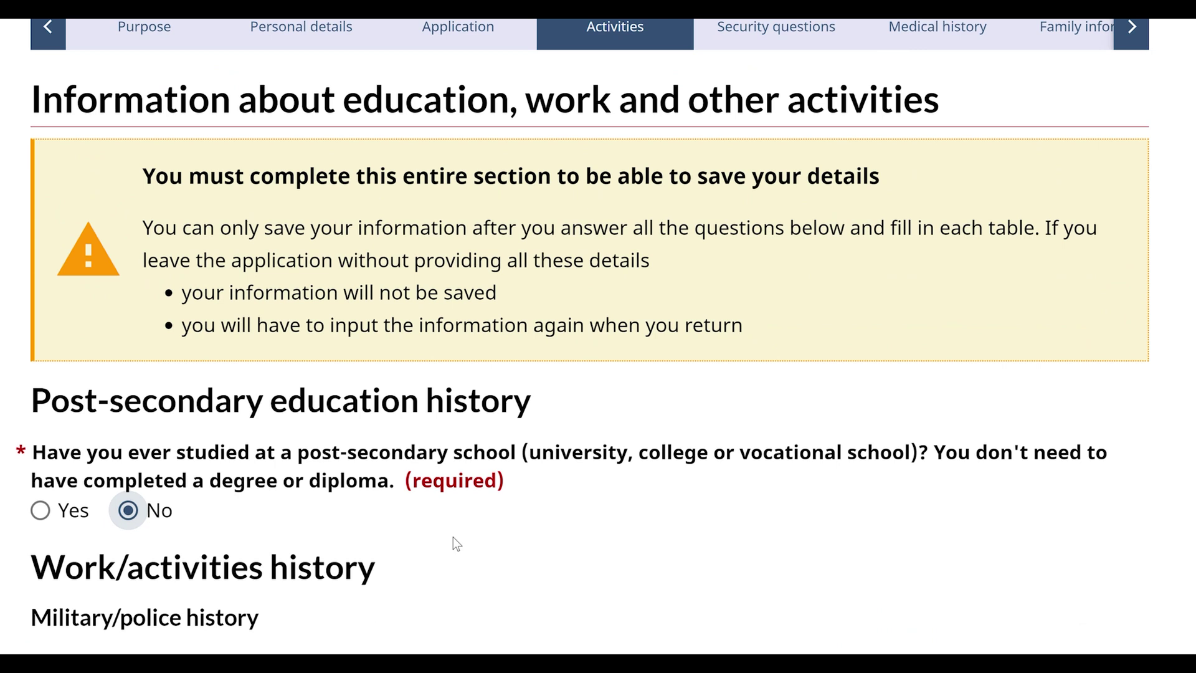
Answer No to the military/police service question
scroll(453, 537, "down", 6)
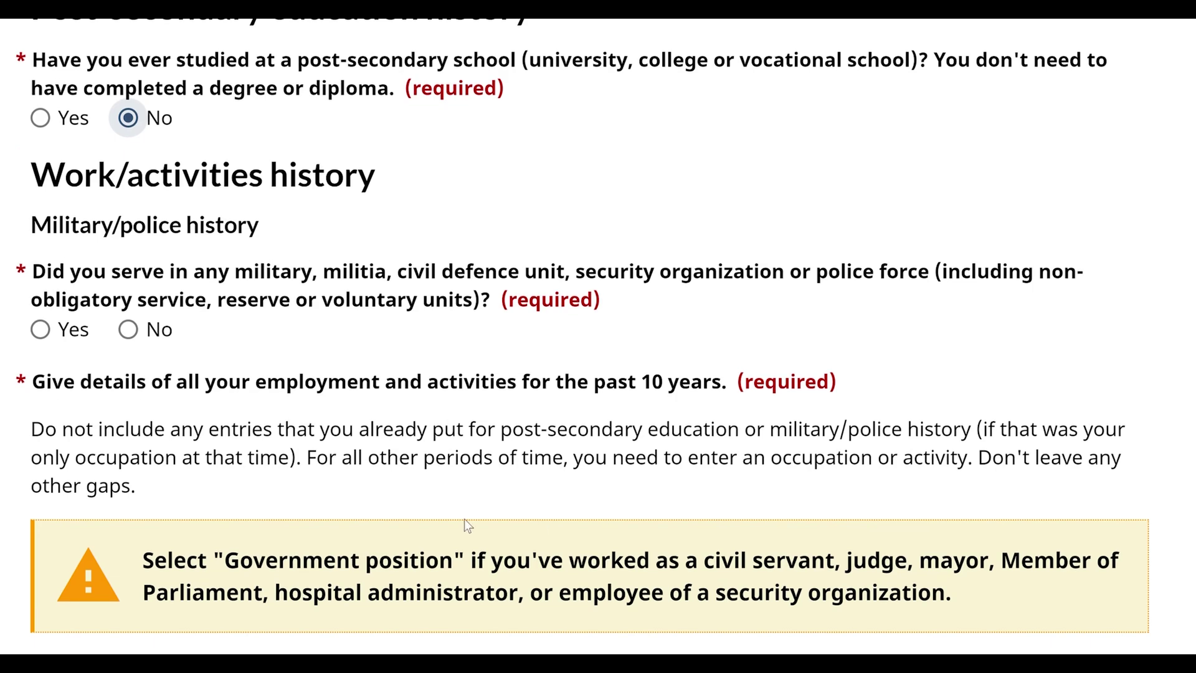
left_click(129, 330)
scroll(536, 448, "down", 3)
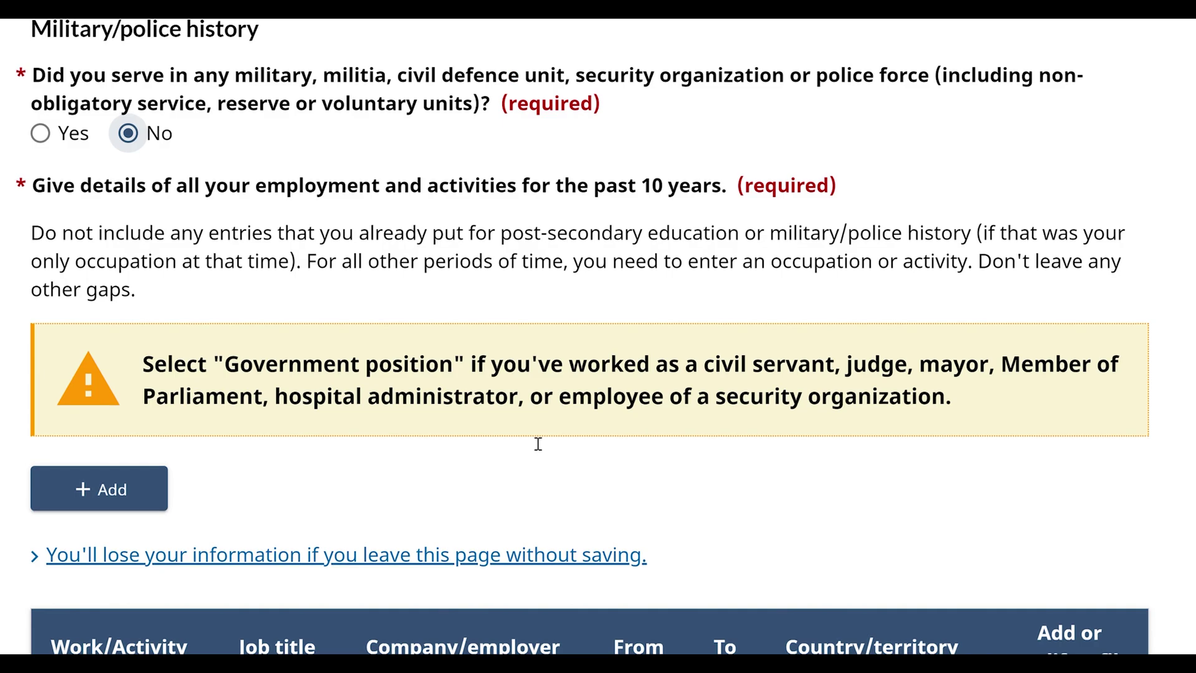
scroll(534, 441, "up", 3)
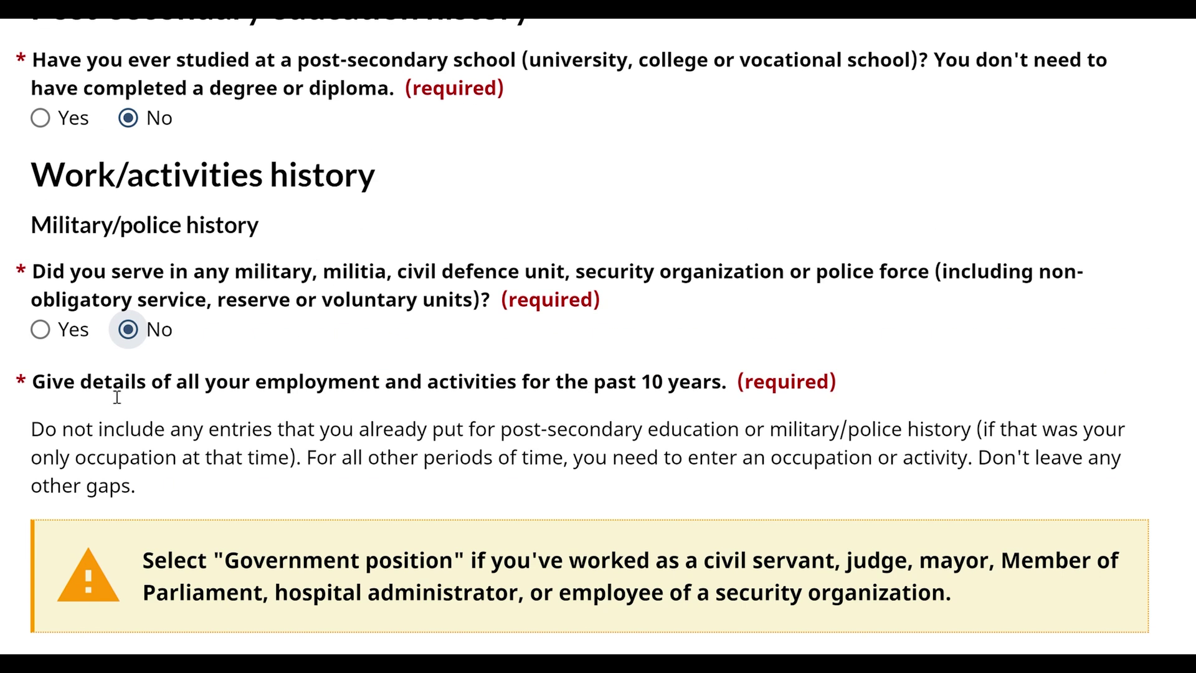
Highlight the employment details question and its 'past 10 years' wording
left_click_drag(32, 383, 713, 386)
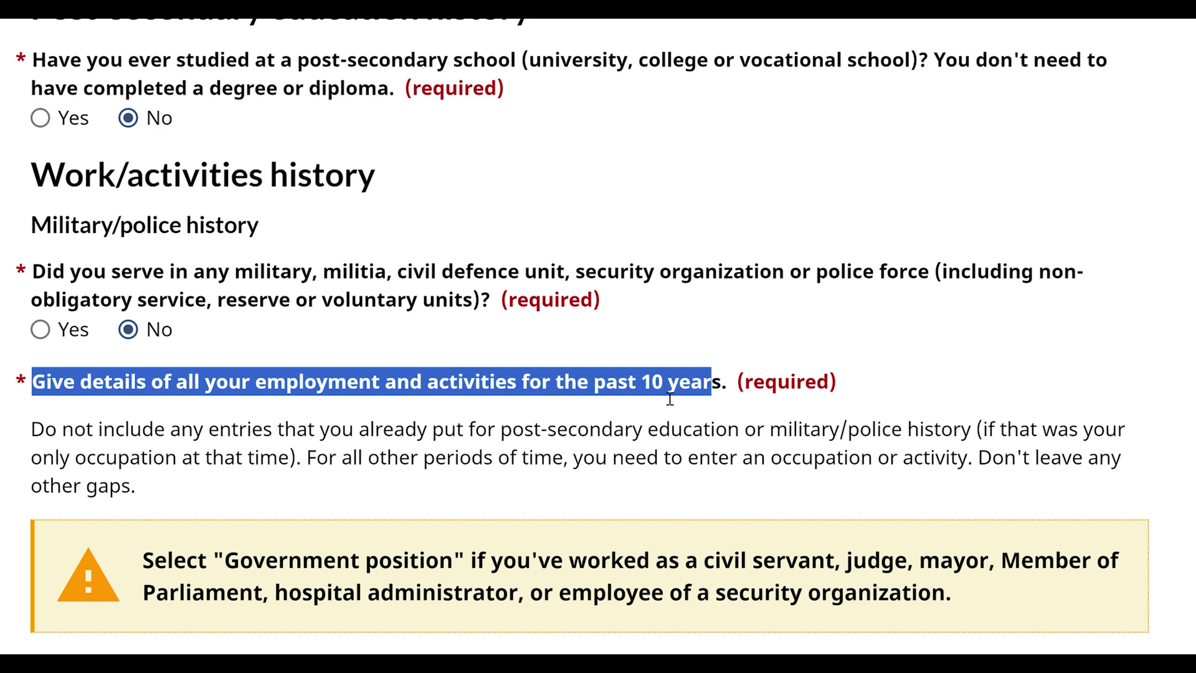
left_click_drag(724, 385, 41, 384)
scroll(455, 514, "down", 5)
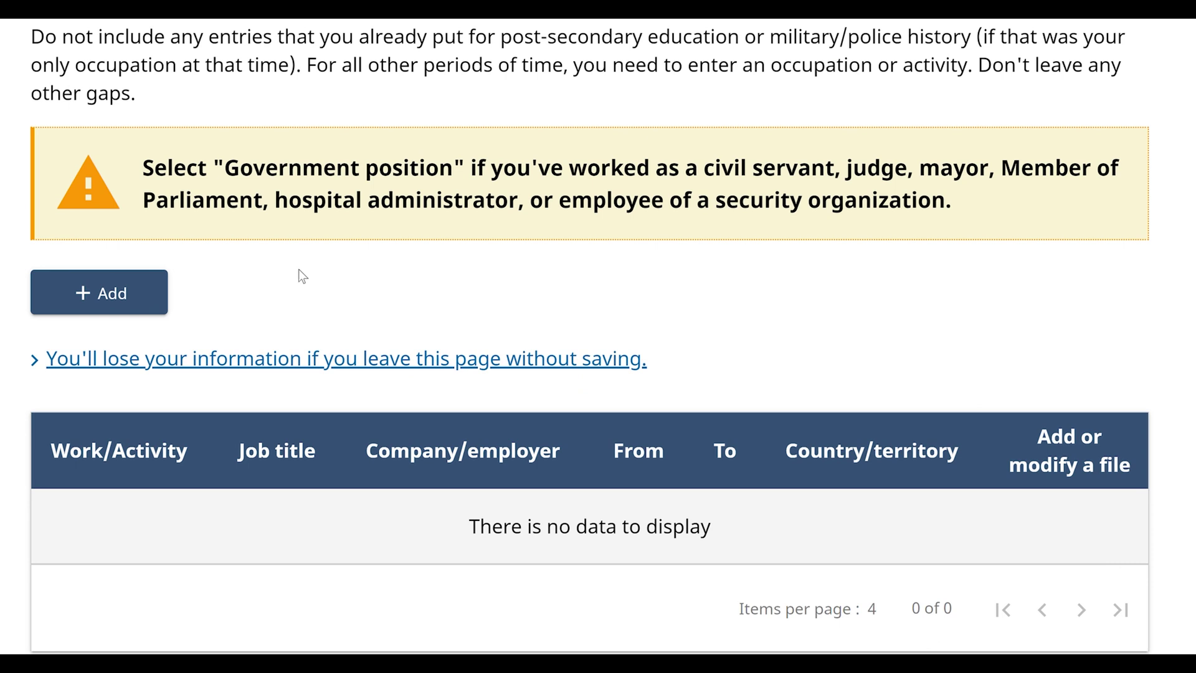
scroll(545, 496, "up", 5)
scroll(544, 496, "down", 3)
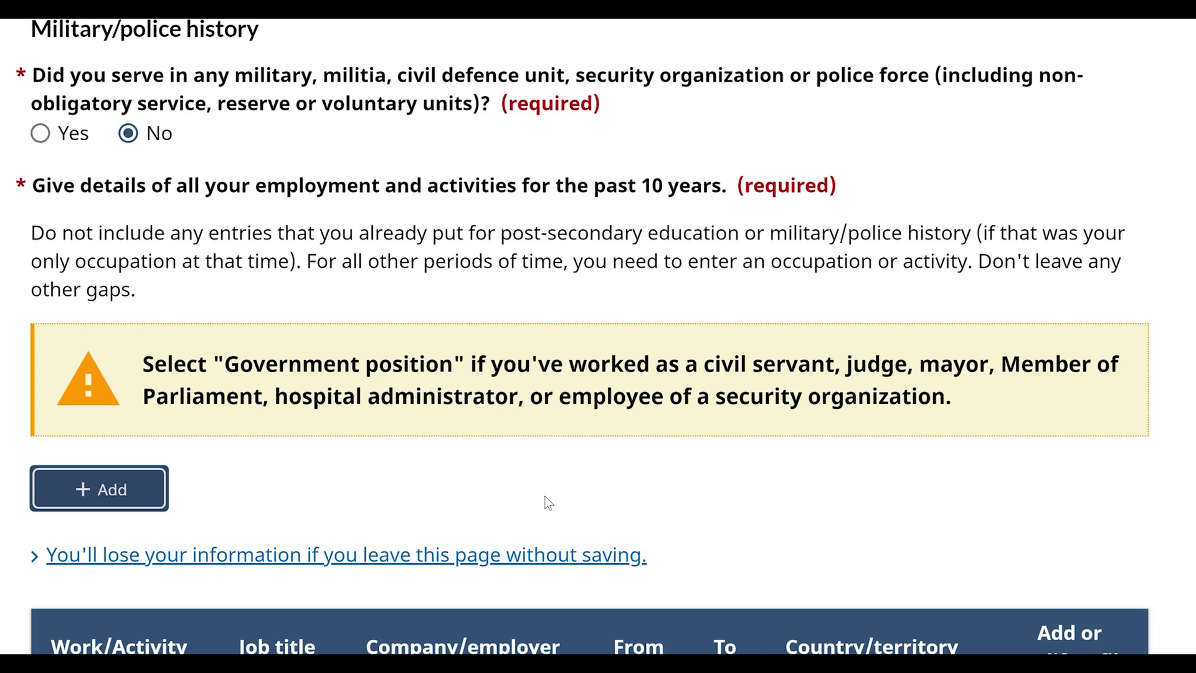
Add a new work entry with a start date of September 2013
left_click(128, 488)
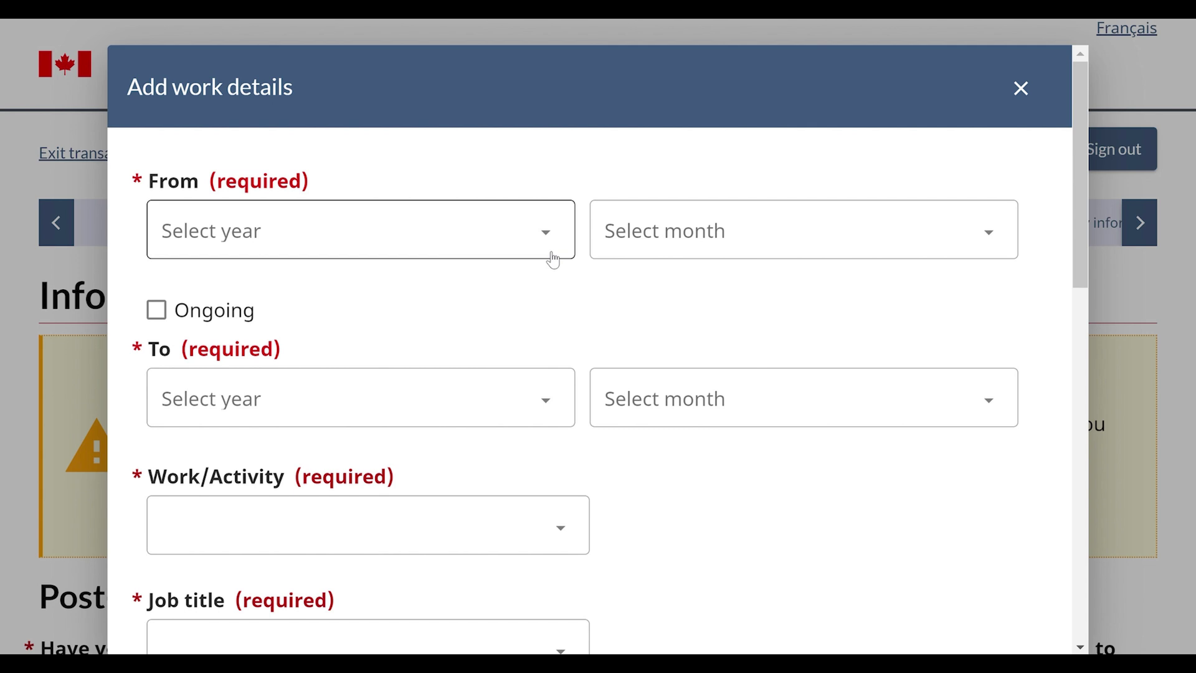
left_click(454, 238)
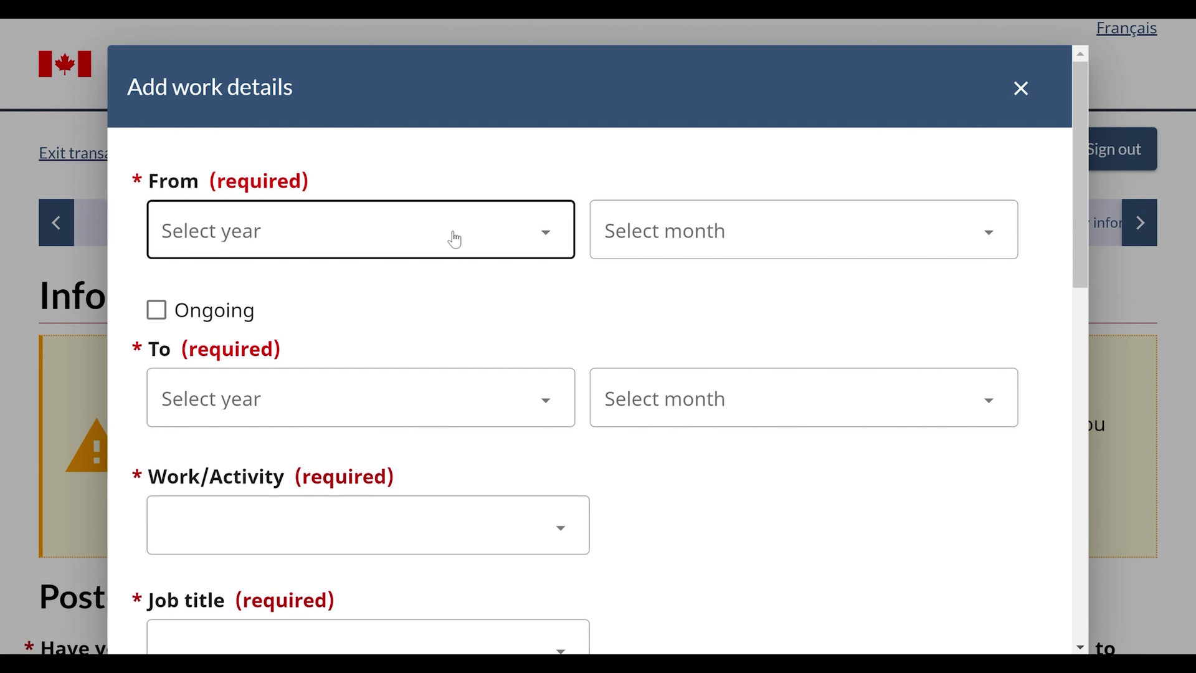
left_click(455, 238)
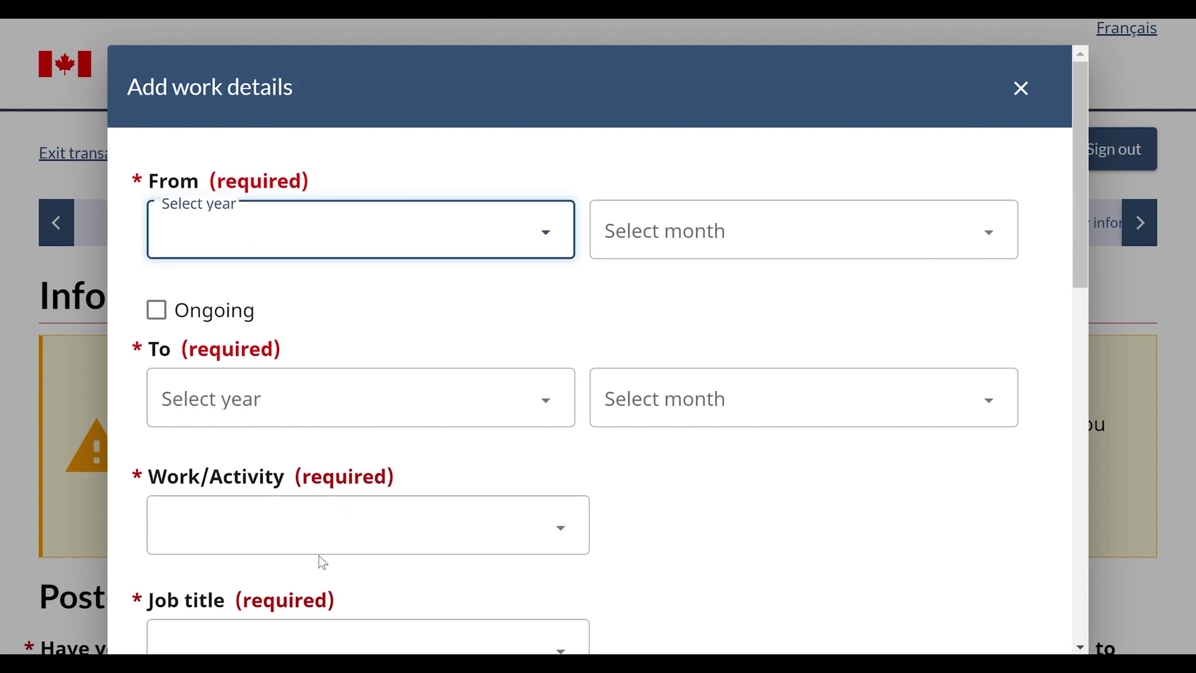
type("2013")
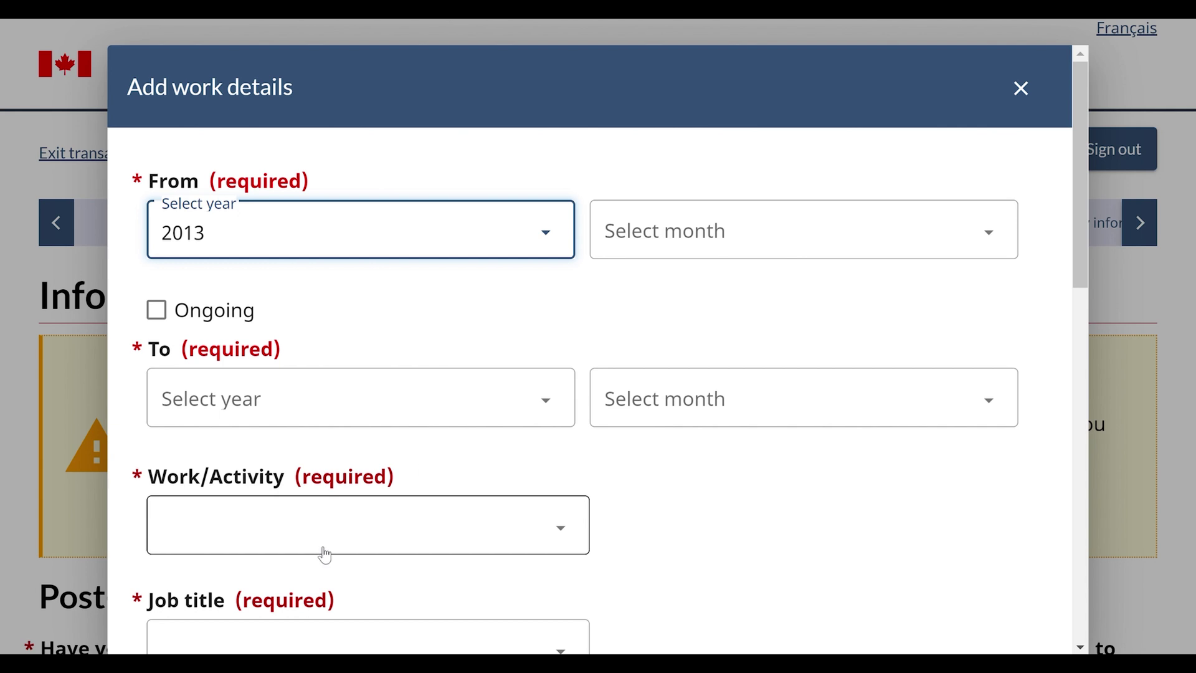
left_click(775, 233)
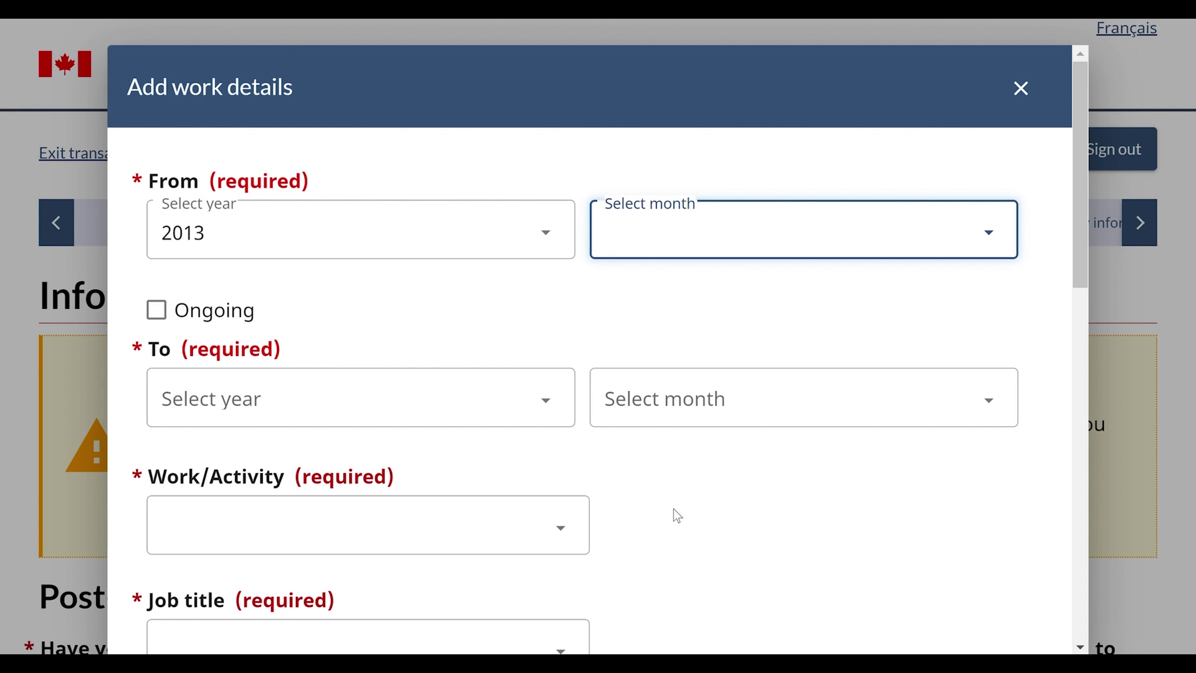
left_click(707, 518)
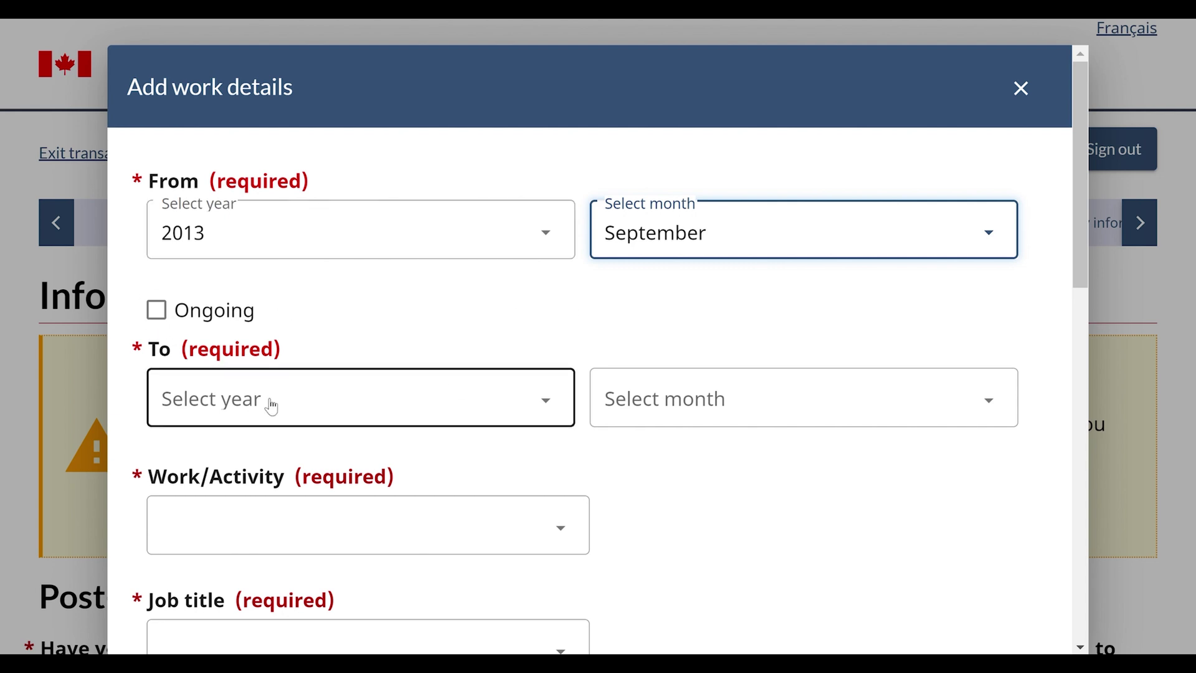
Set the work entry's end year to 2023
left_click(468, 395)
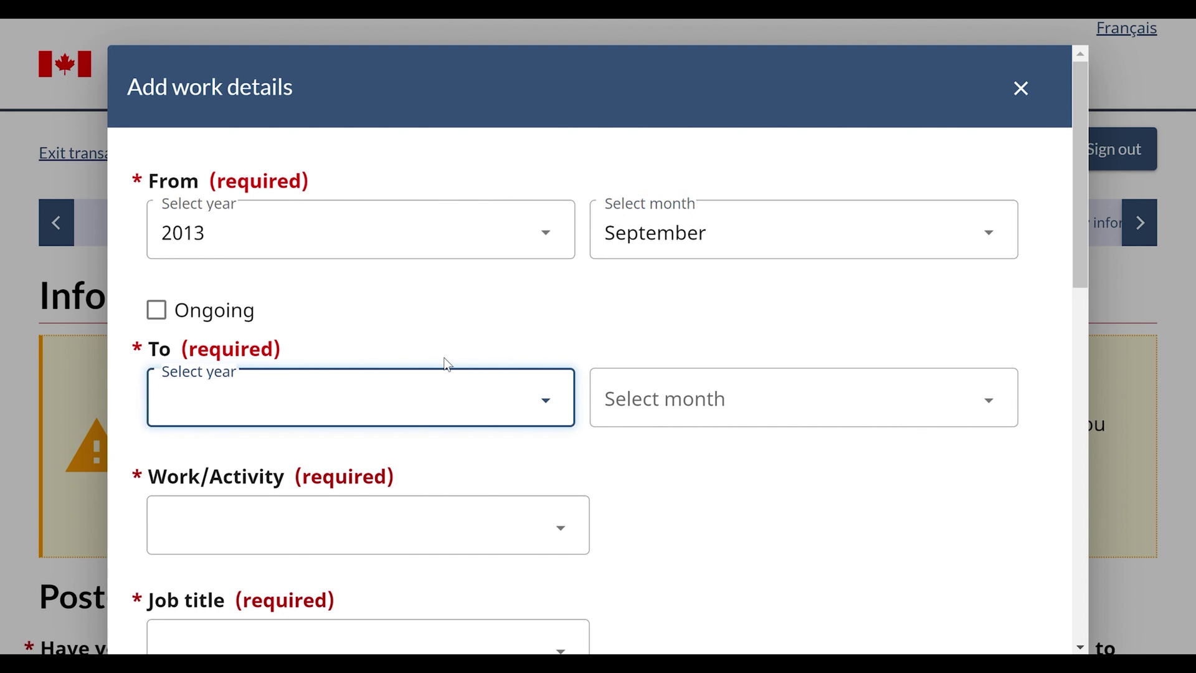
type("2023")
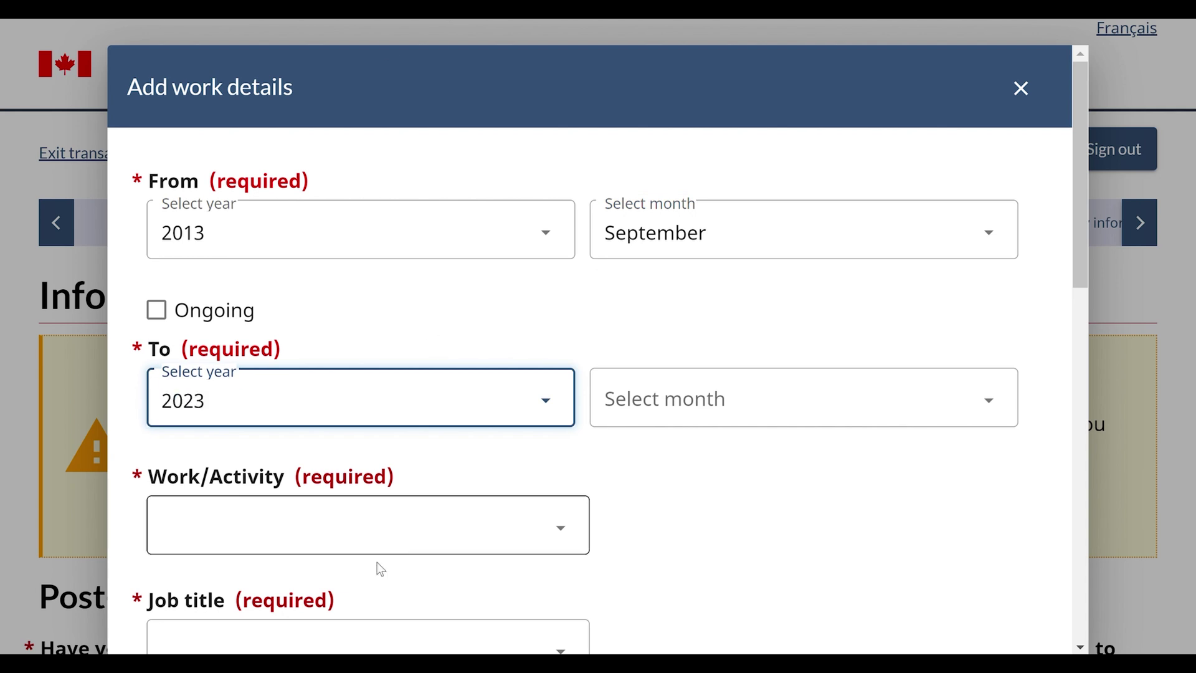
left_click(783, 401)
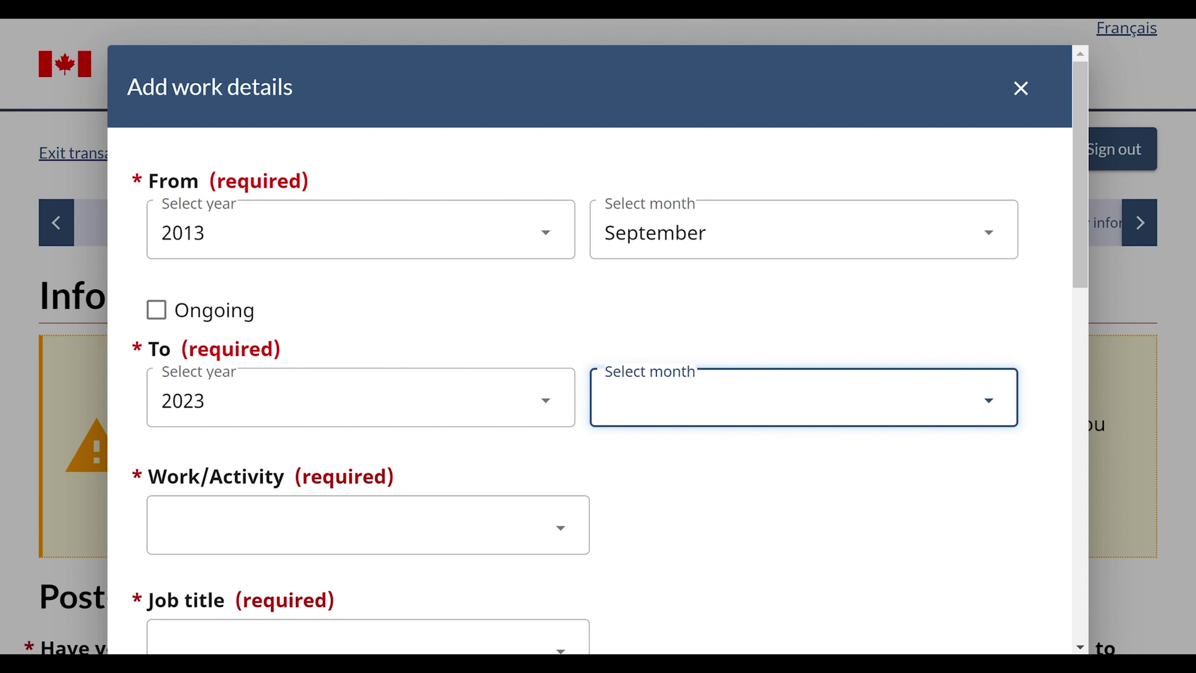
Set the work entry's end month to September
type("s")
scroll(726, 533, "down", 3)
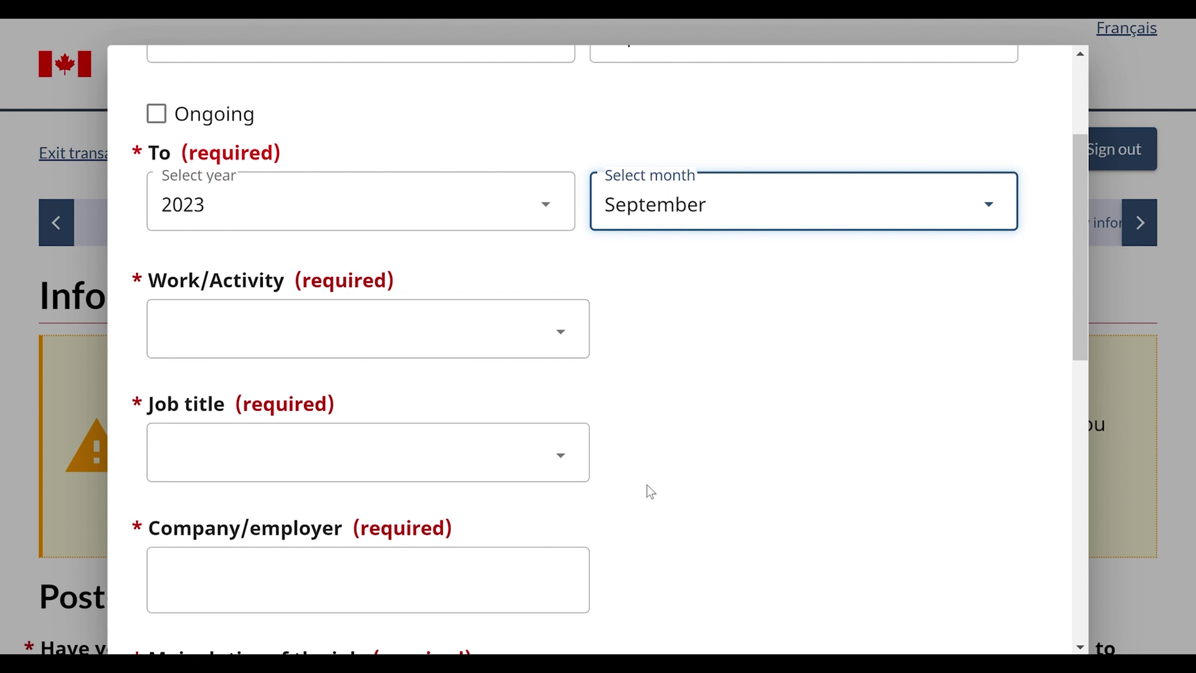
scroll(655, 491, "down", 2)
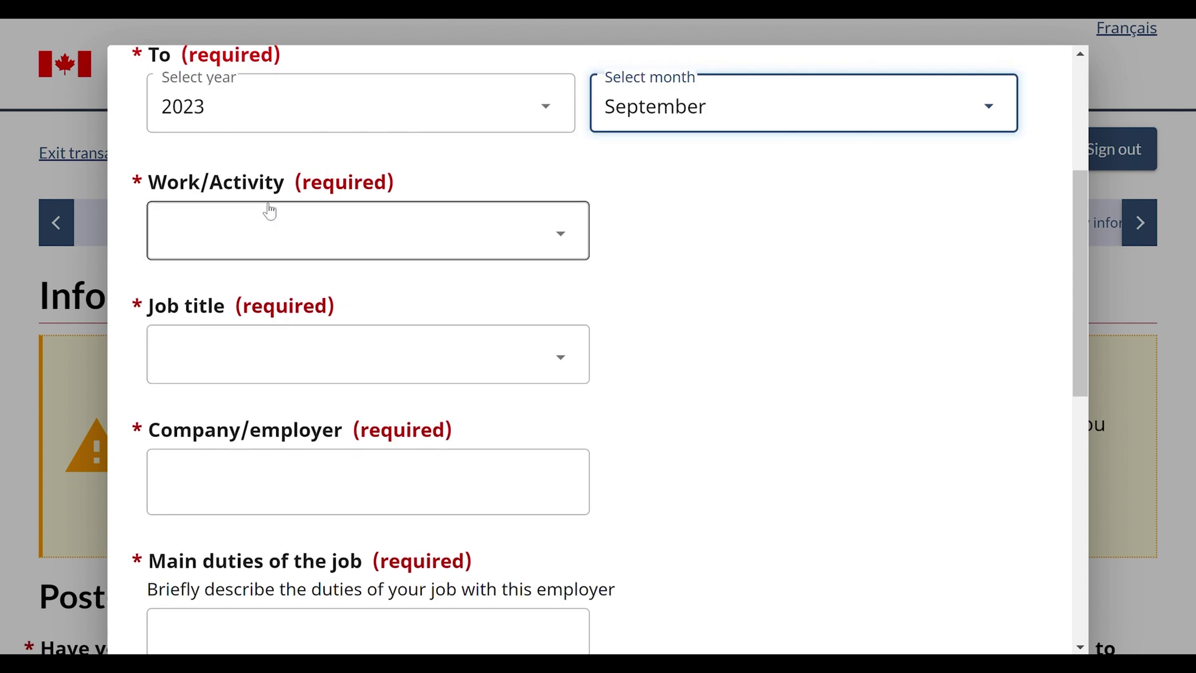
Choose Homemaker as the work activity
left_click(357, 218)
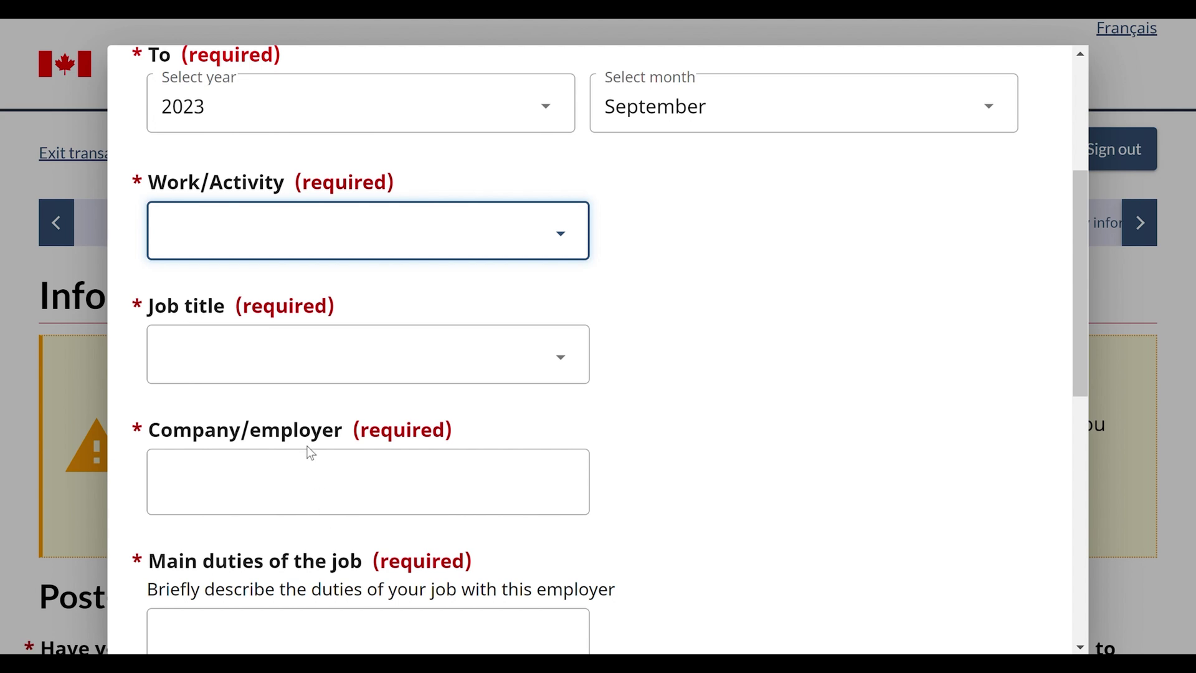
key("h")
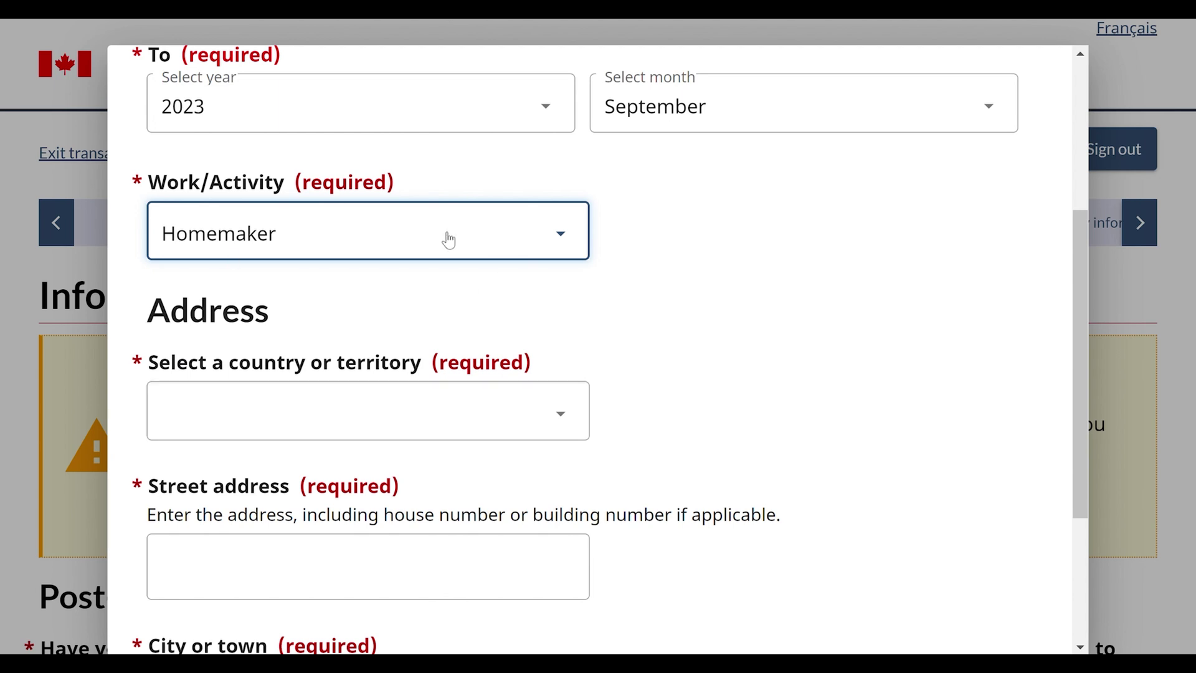
scroll(772, 365, "down", 2)
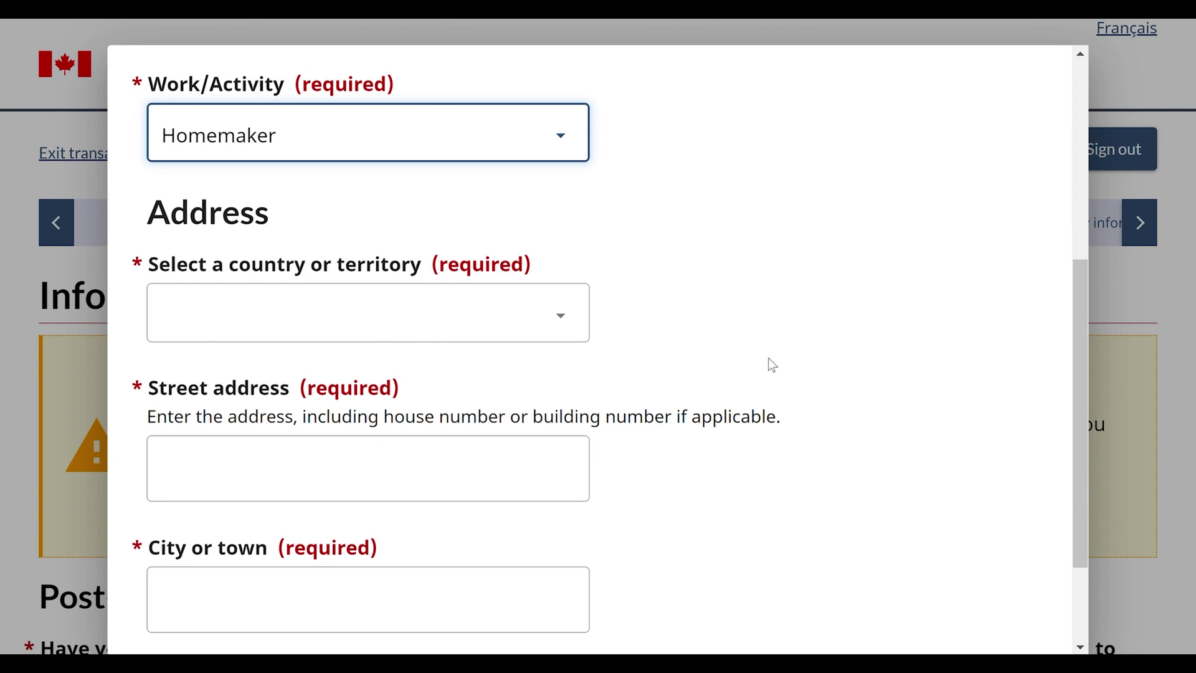
scroll(772, 365, "down", 2)
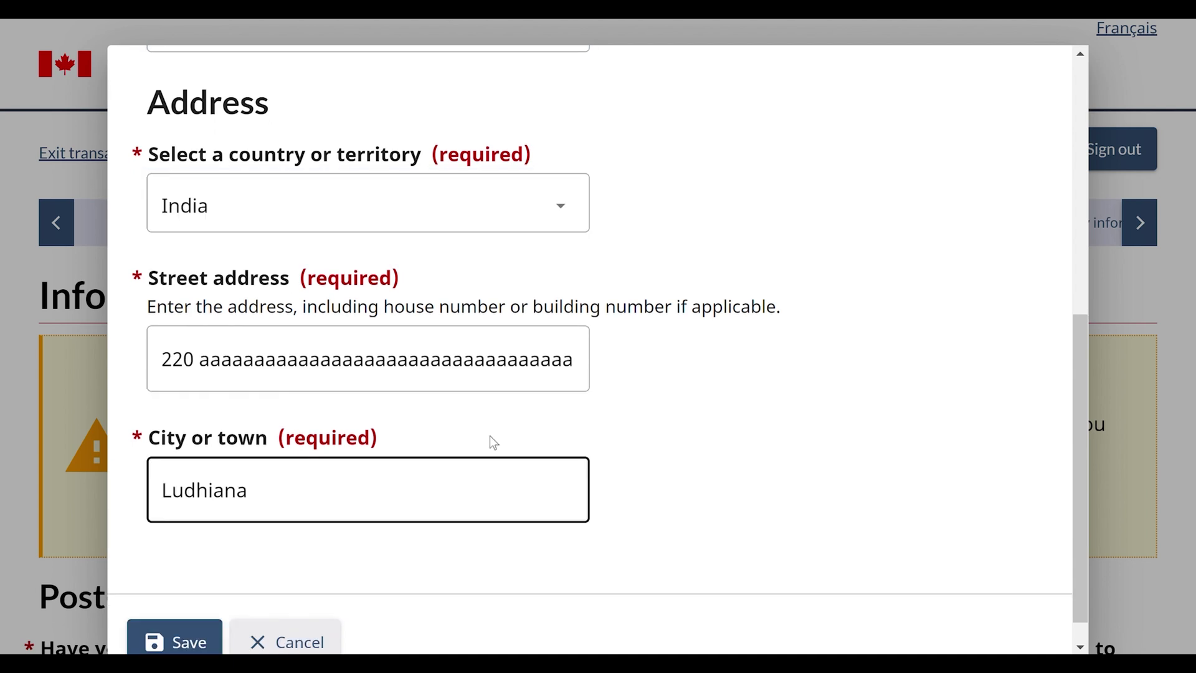
Save the Homemaker entry located in India
scroll(489, 439, "up", 8)
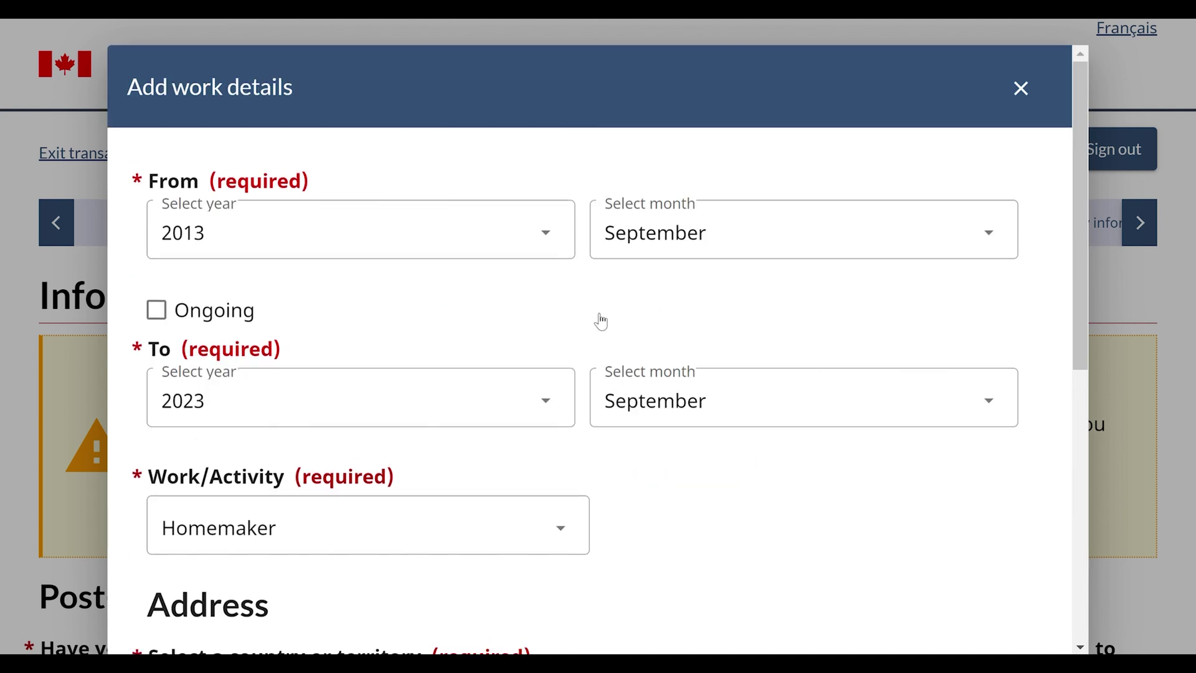
scroll(602, 322, "down", 8)
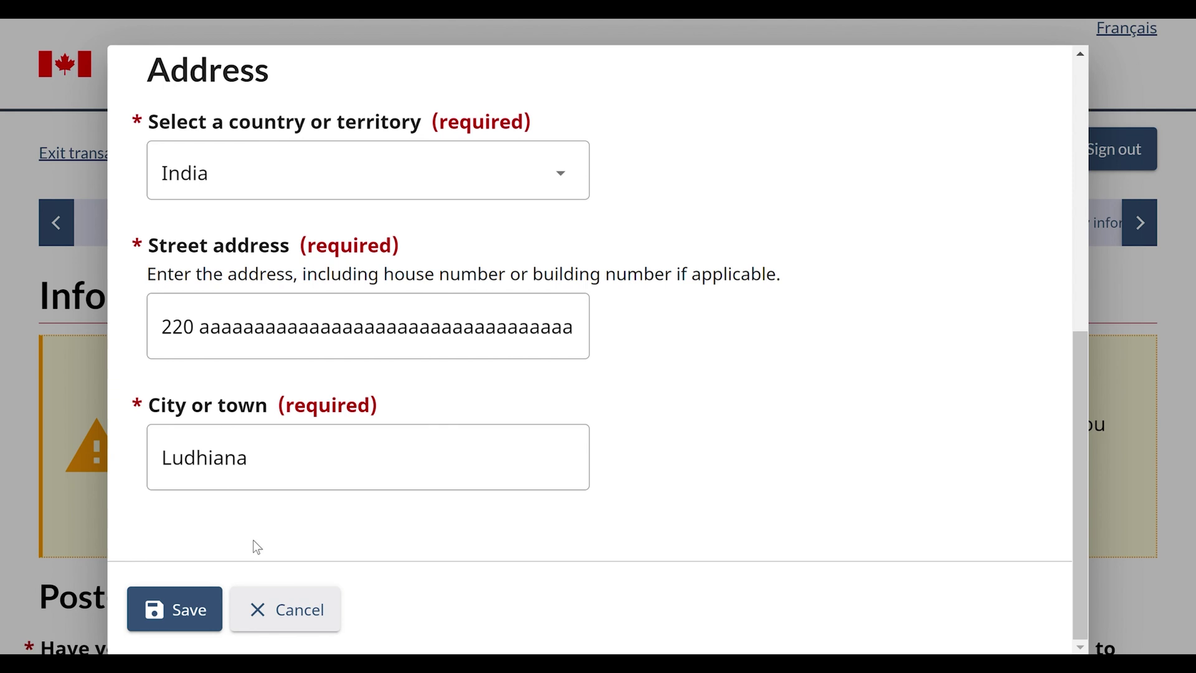
left_click(179, 608)
left_click(176, 609)
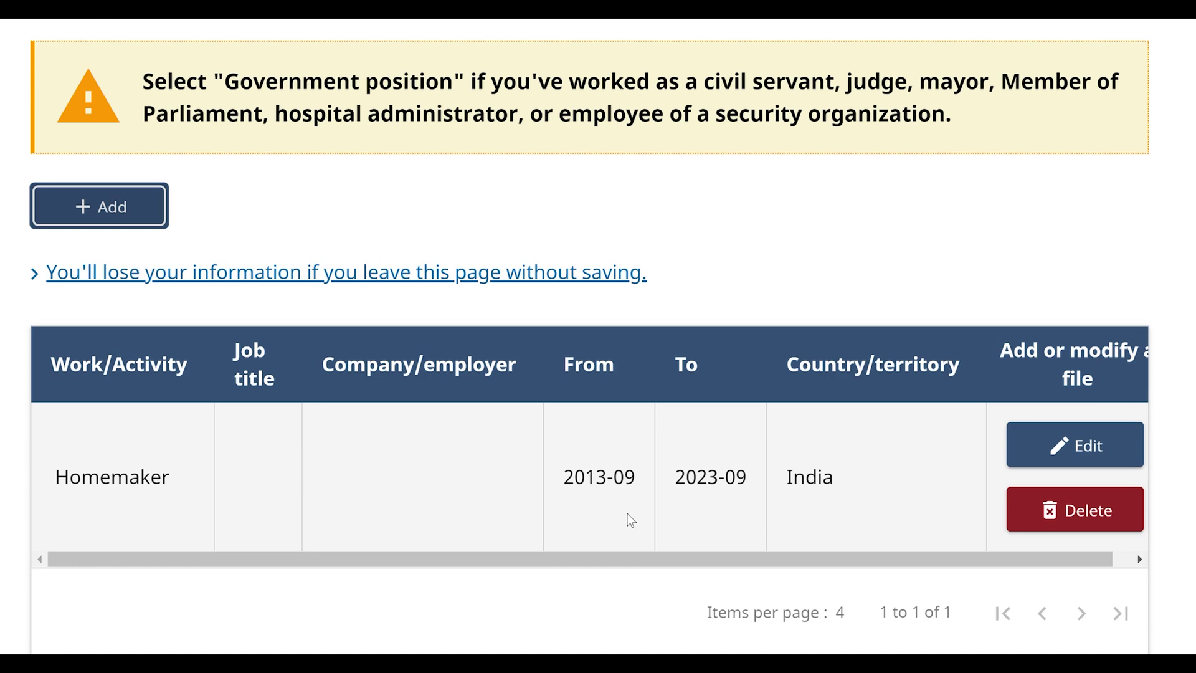
Save and continue the Activities page with its Homemaker entry to reach Travel history
scroll(628, 517, "down", 5)
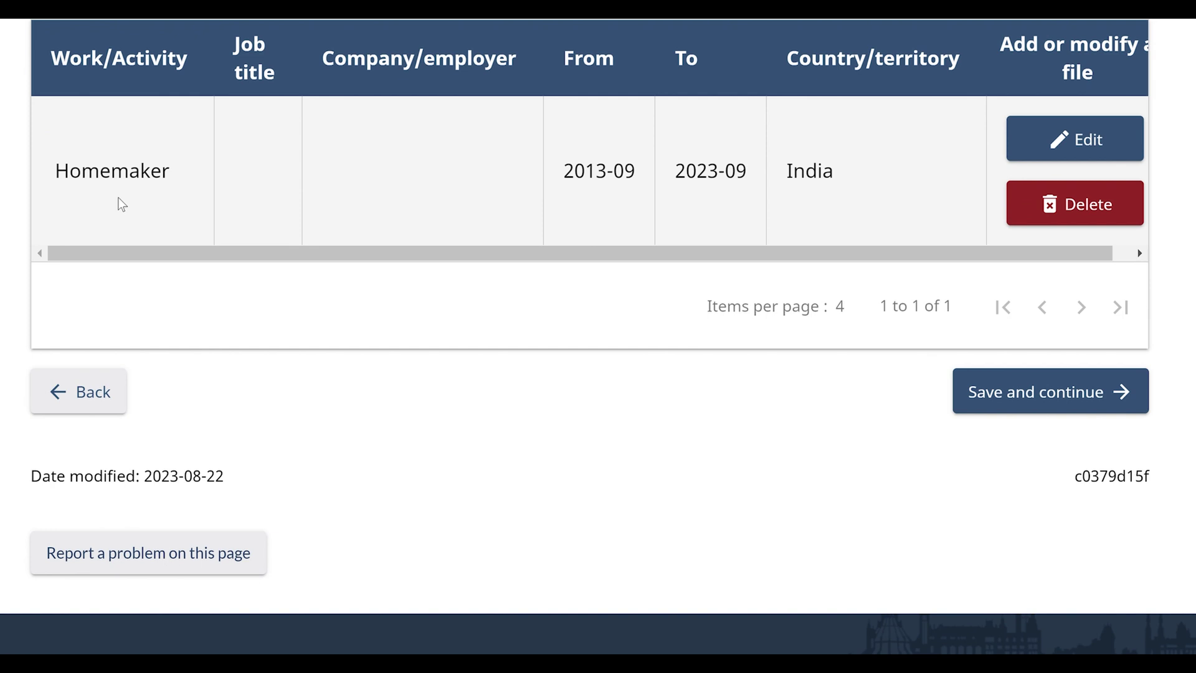
scroll(687, 207, "up", 2)
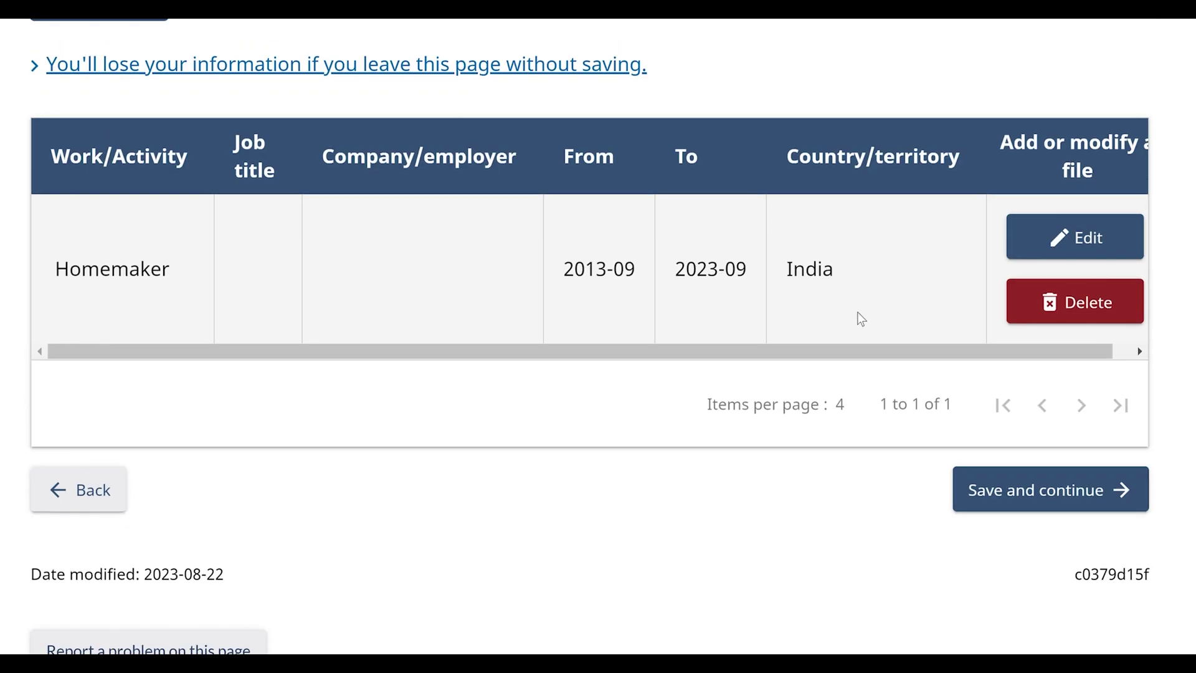
scroll(602, 297, "up", 3)
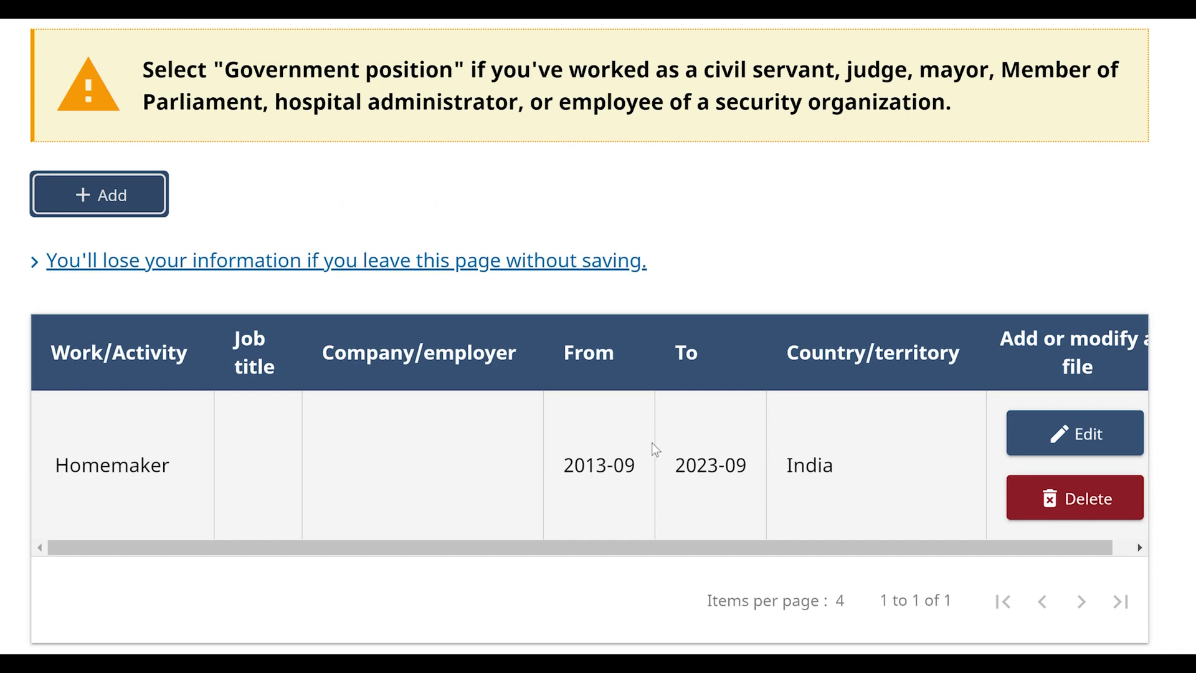
scroll(912, 436, "down", 3)
scroll(913, 430, "down", 1)
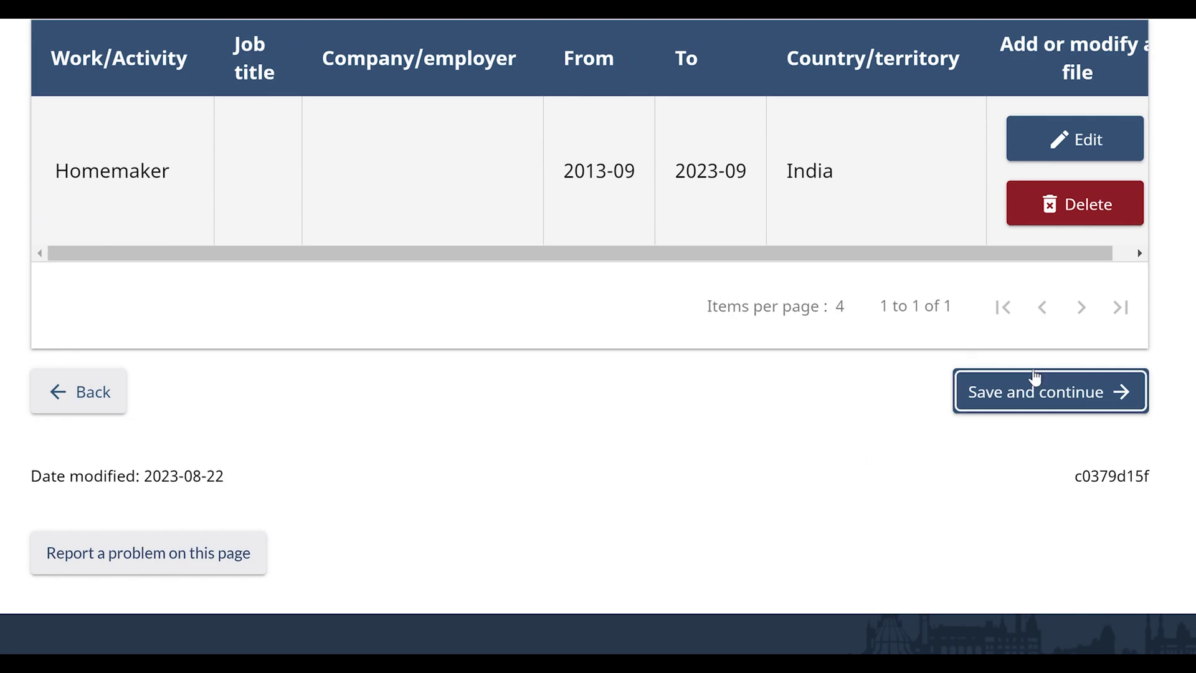
left_click(1032, 404)
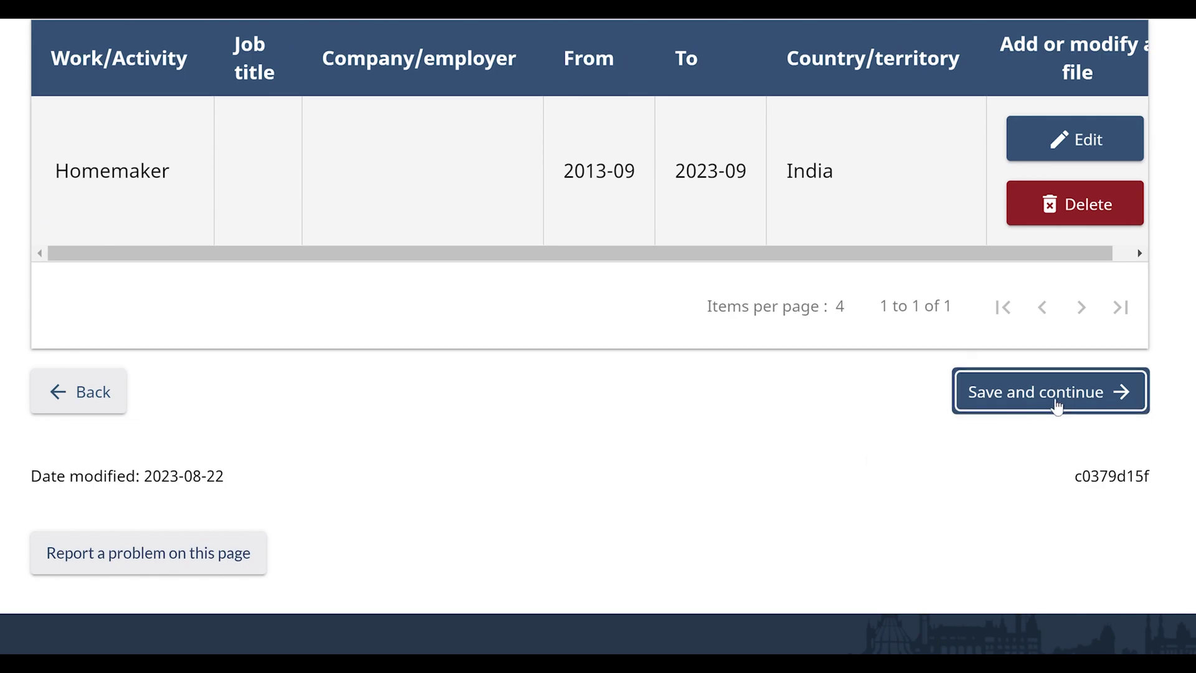
left_click(1057, 405)
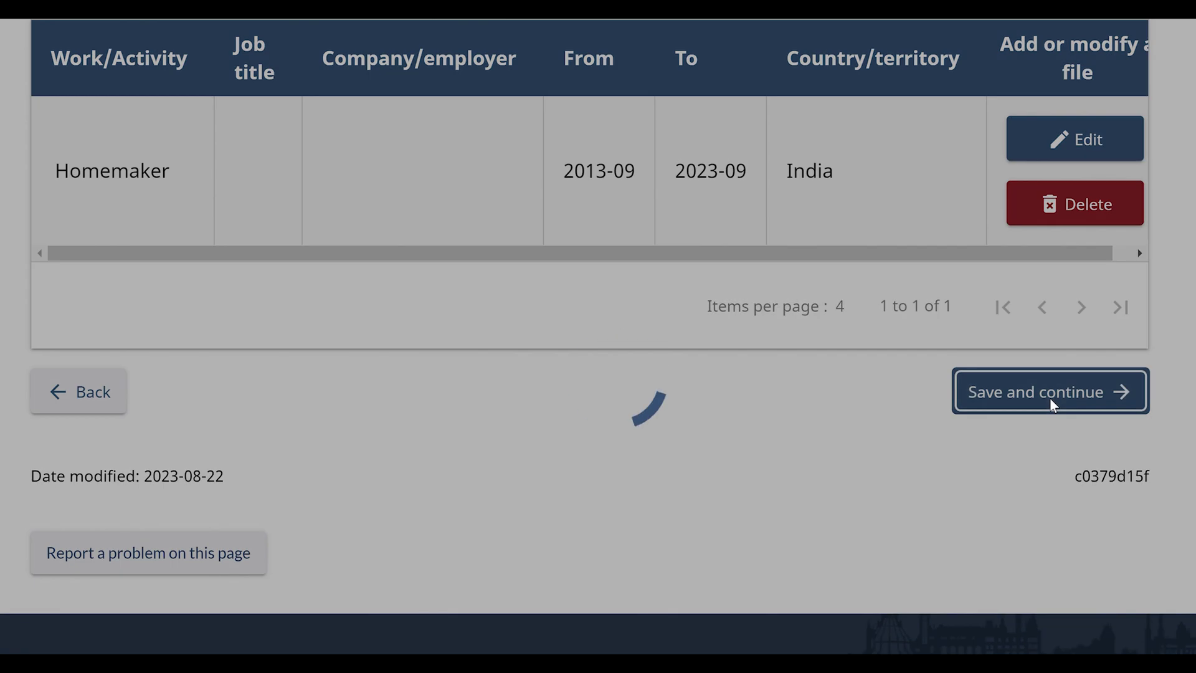